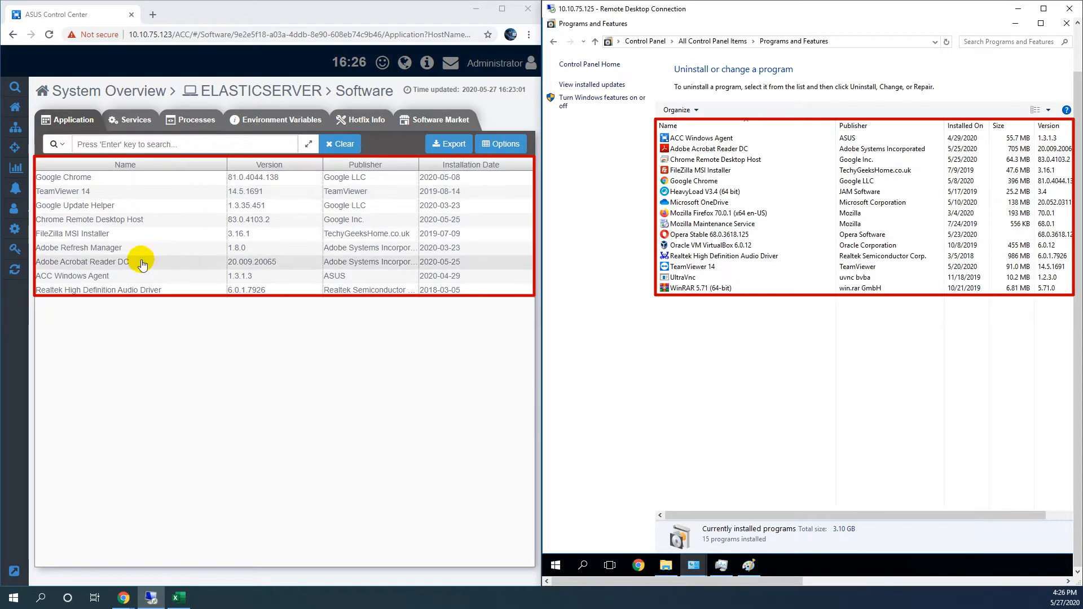
- Filter the ELASTICSERVER application list by the keyword TeamViewer
click(209, 144)
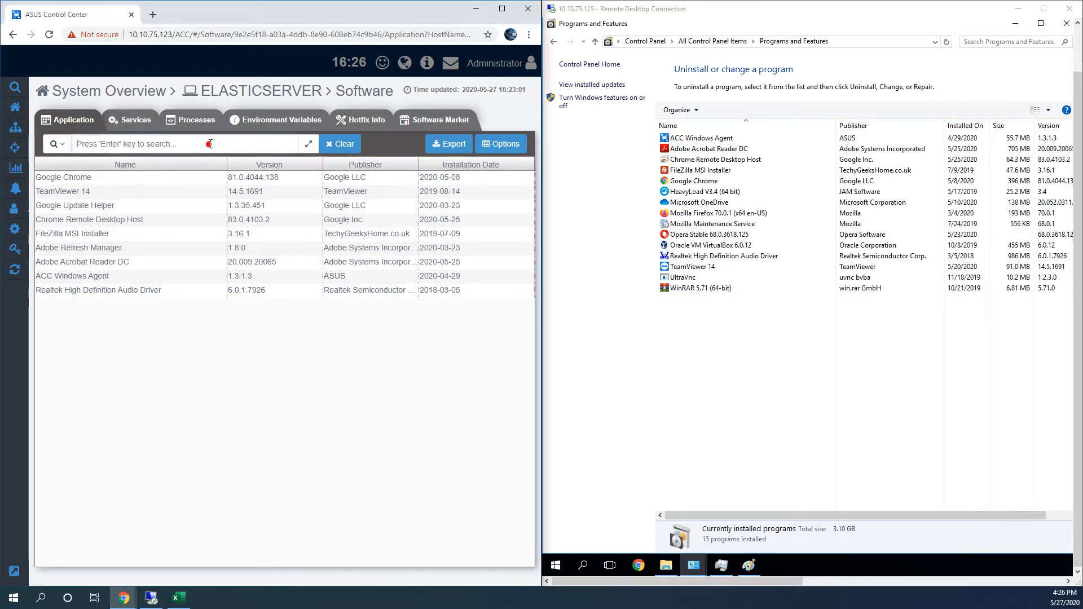
text(TeamViewer)
key(Return)
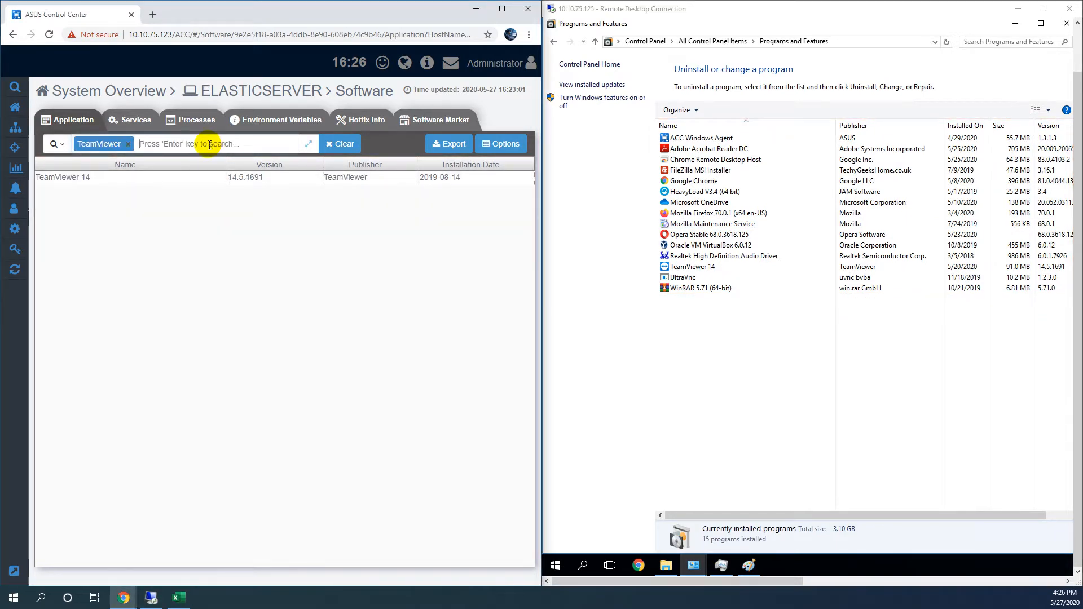
- Switch the application search to the OR operator and add the keyword Chrome Remote
click(60, 145)
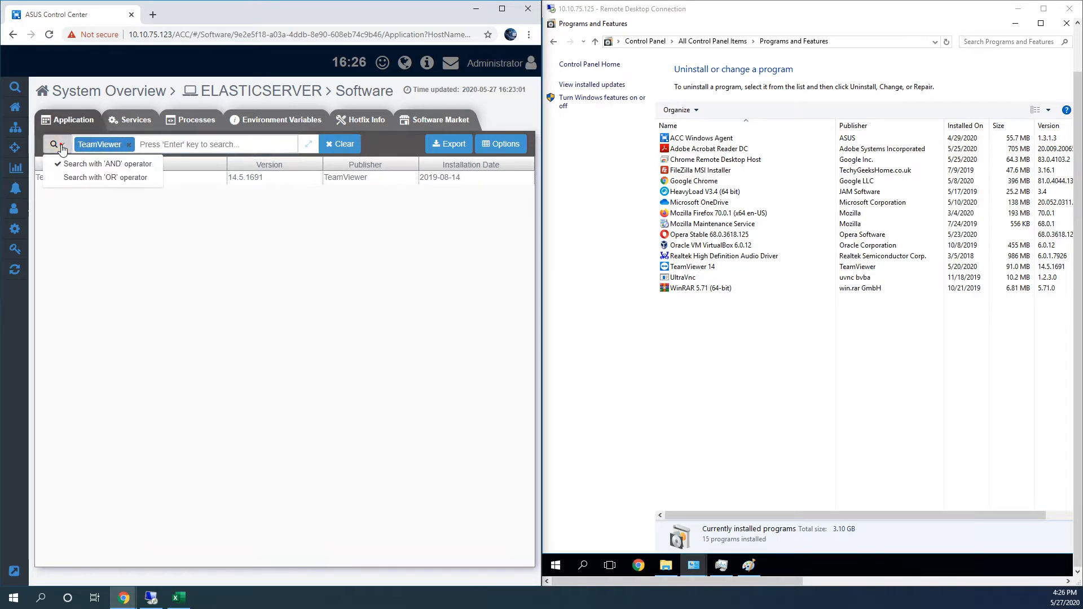
click(109, 178)
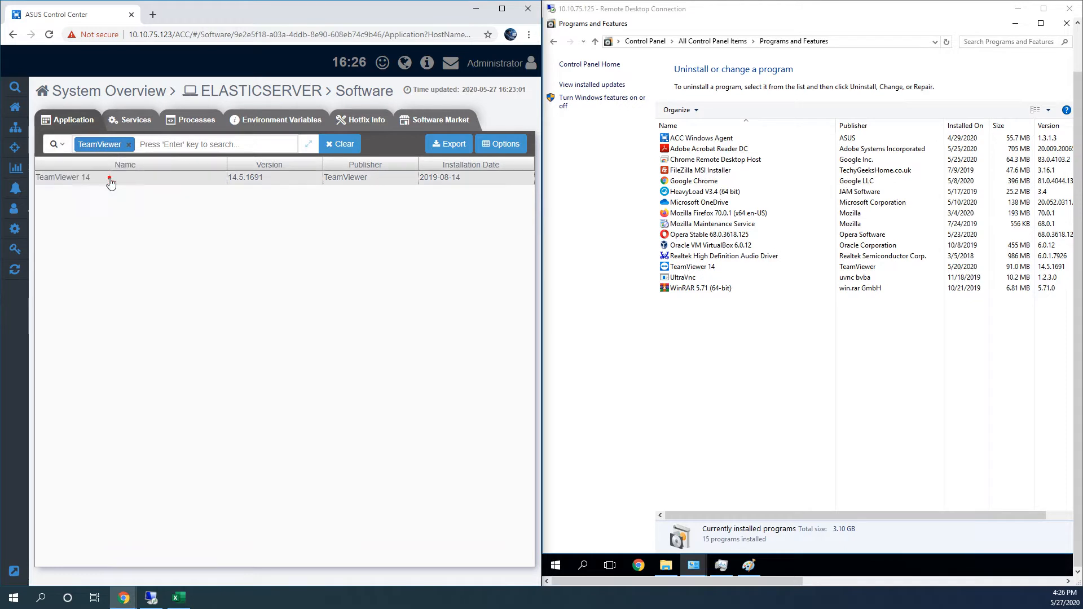
click(160, 146)
text(Chrome Remote)
key(Return)
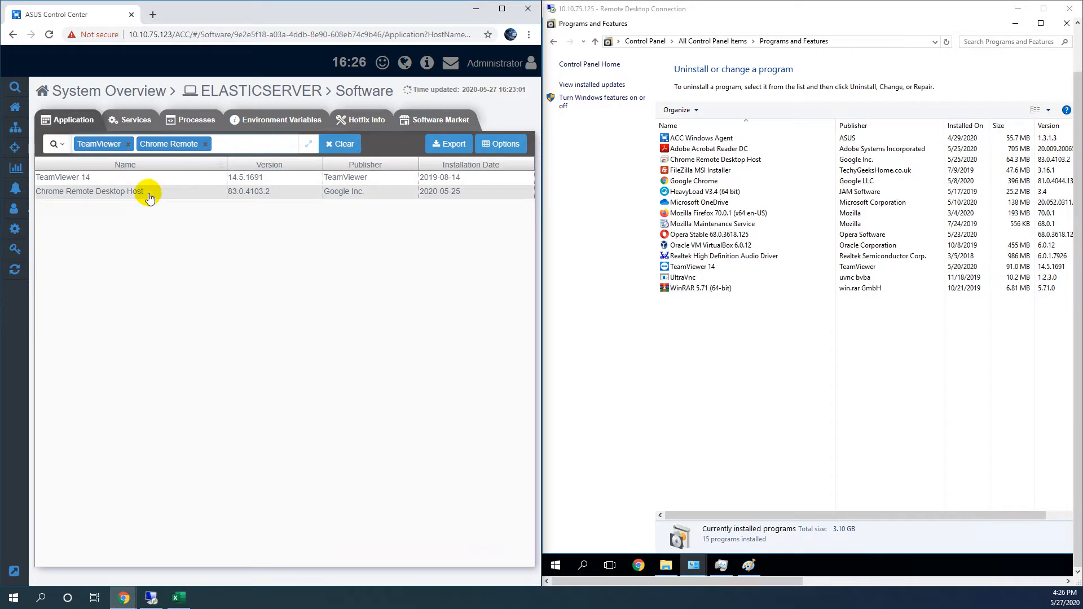
- Expand the keyword search settings with the OR operator selected, and bring up the Software Keyword spreadsheet in Excel for reference
click(310, 148)
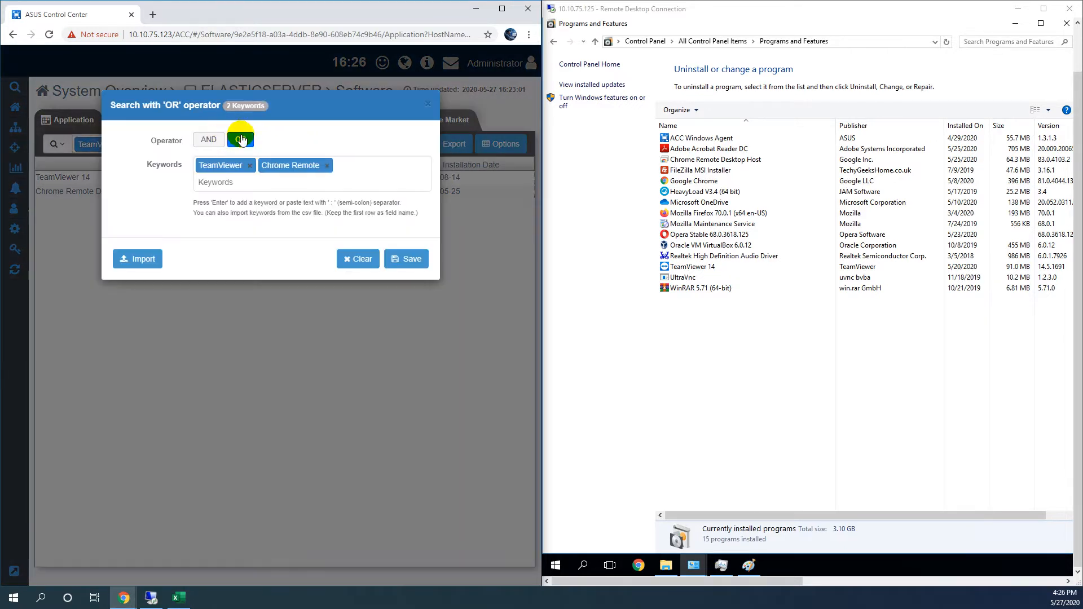
click(244, 139)
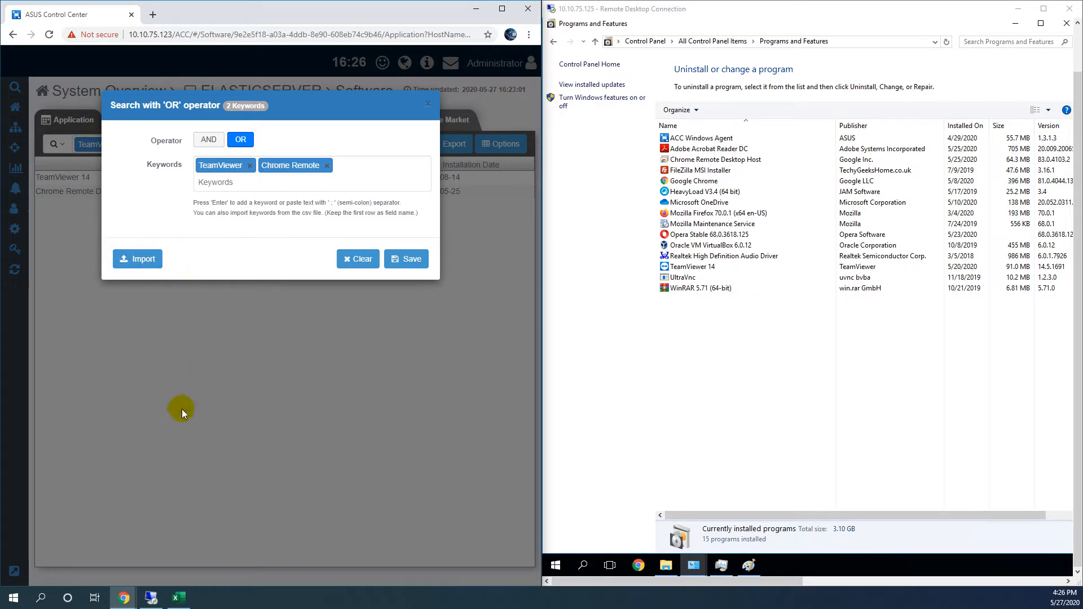
click(177, 598)
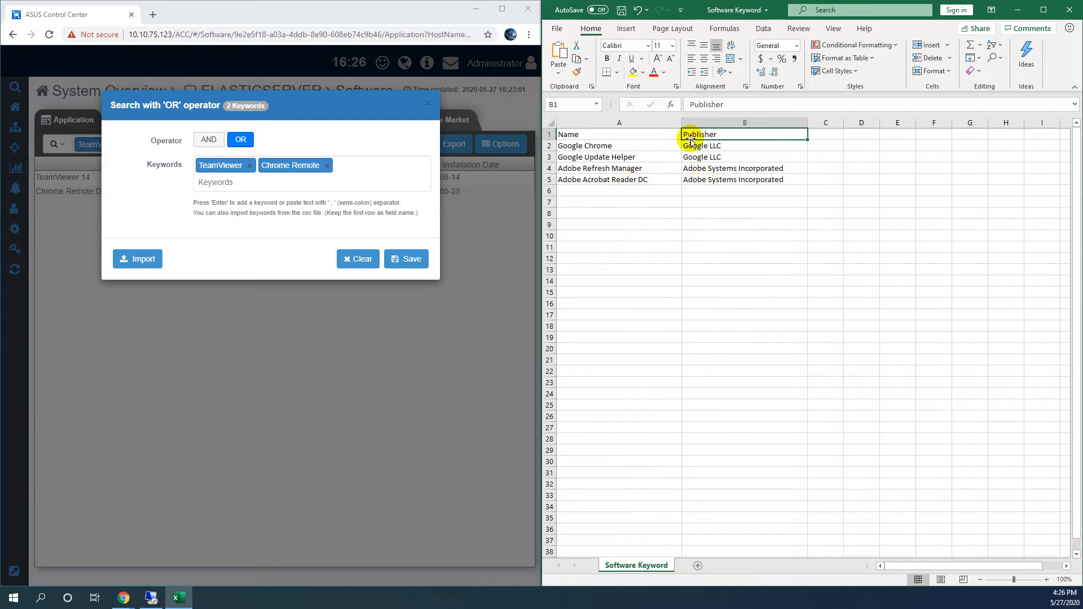
- Import the Publisher field of the Software Keyword CSV file as search keywords and save the search
click(143, 259)
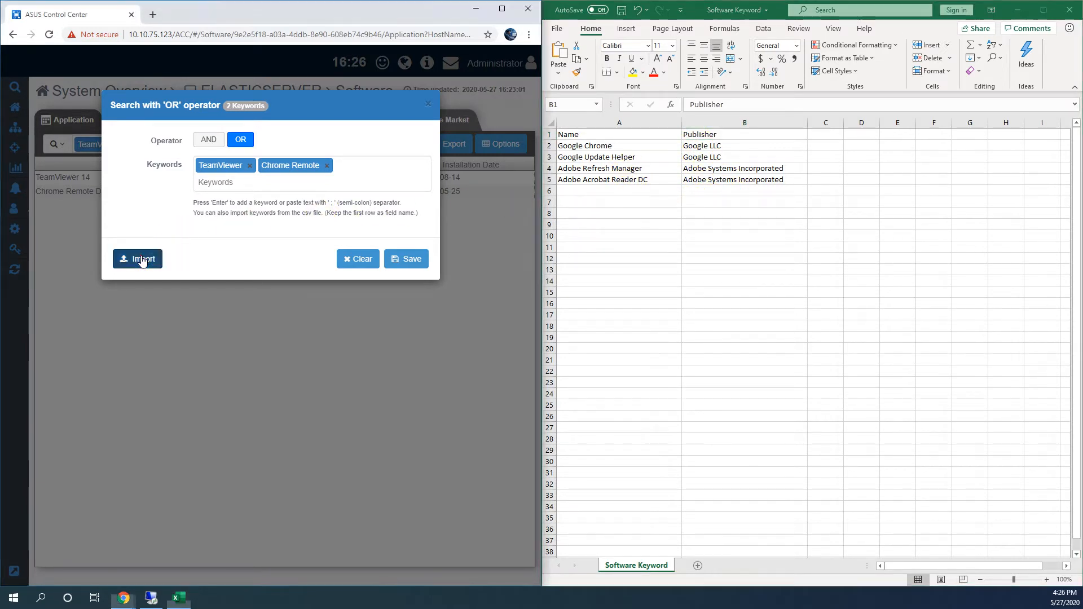
click(179, 432)
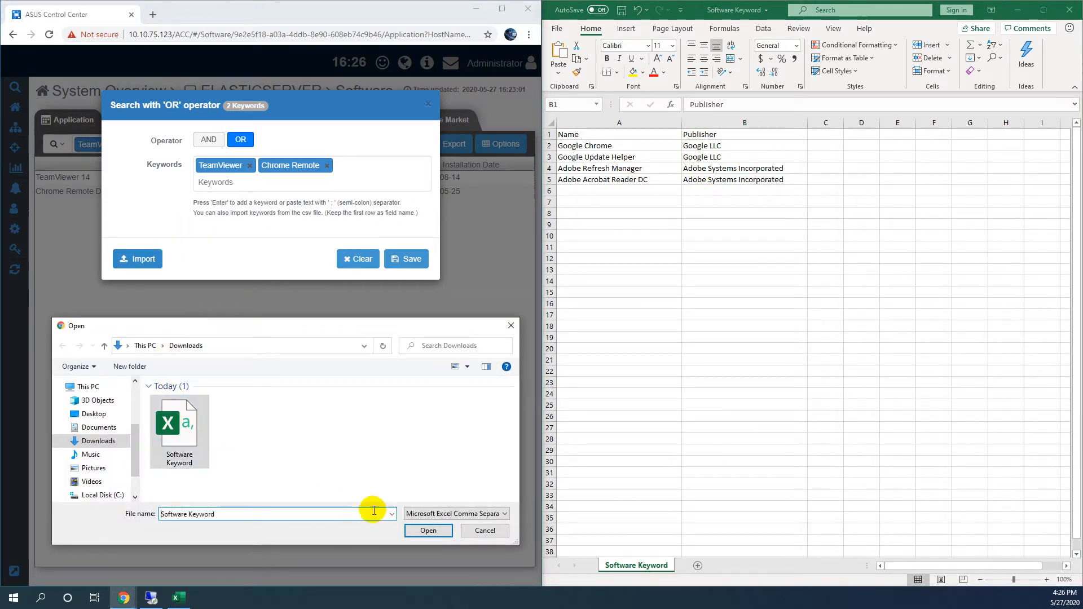
click(428, 530)
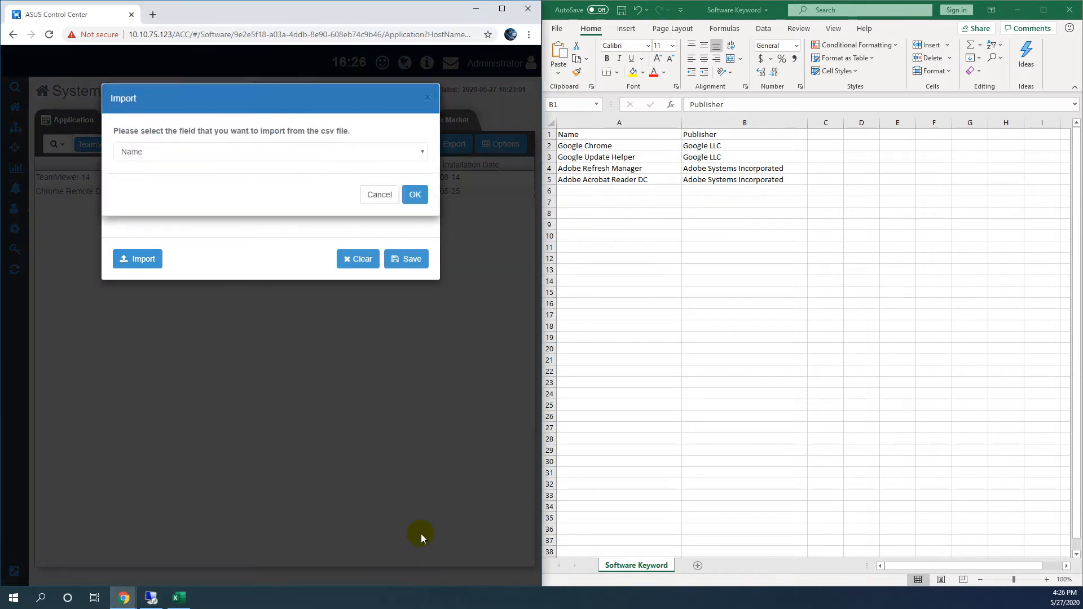
click(207, 159)
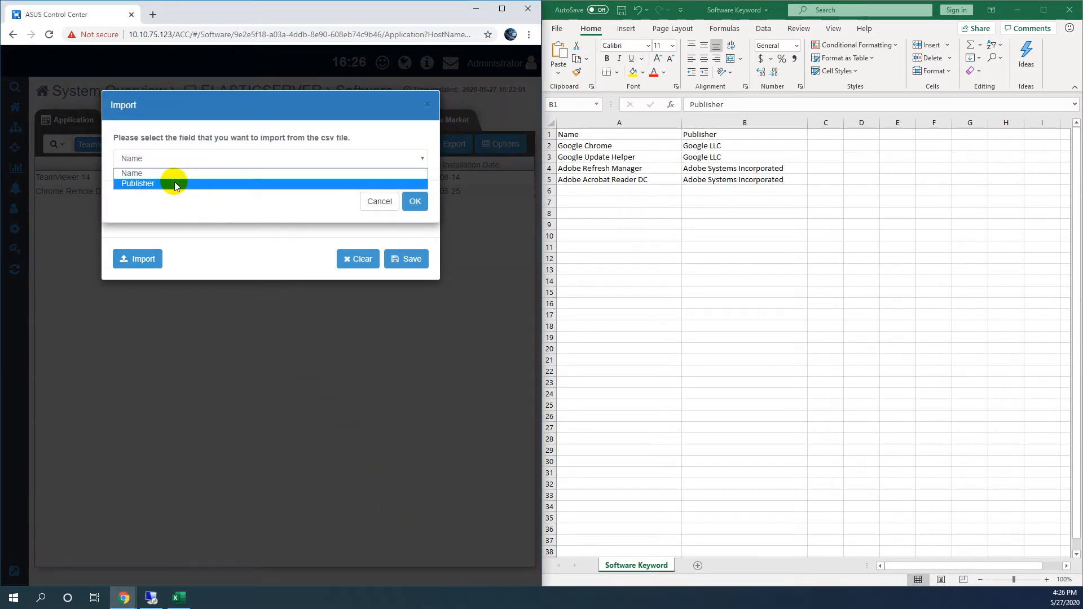
click(174, 183)
click(412, 202)
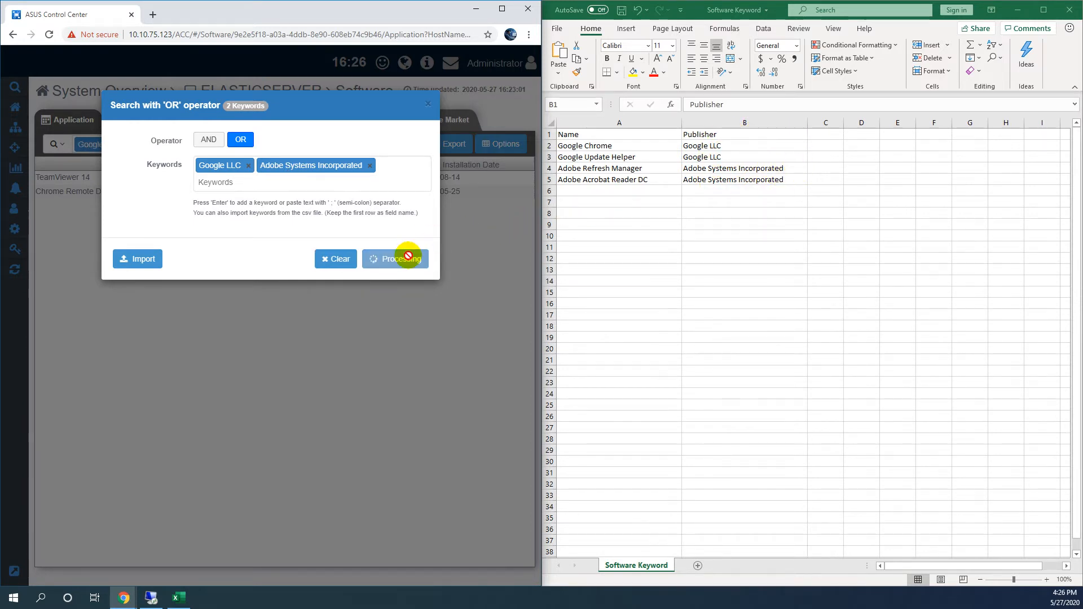
click(406, 259)
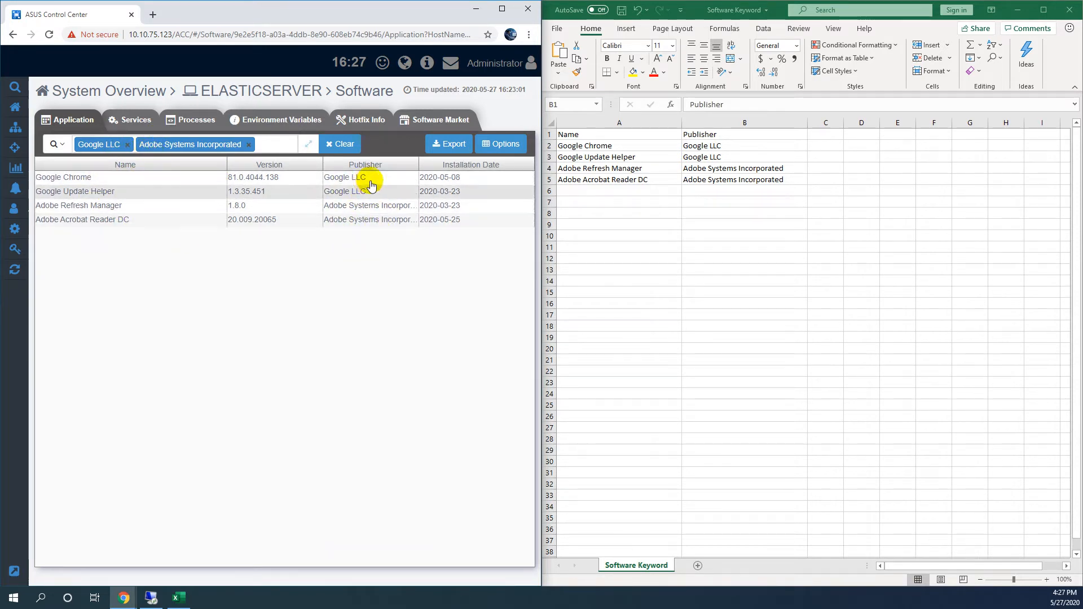
- Clear all search keywords from the application list and close the Software Keyword spreadsheet without saving
click(350, 148)
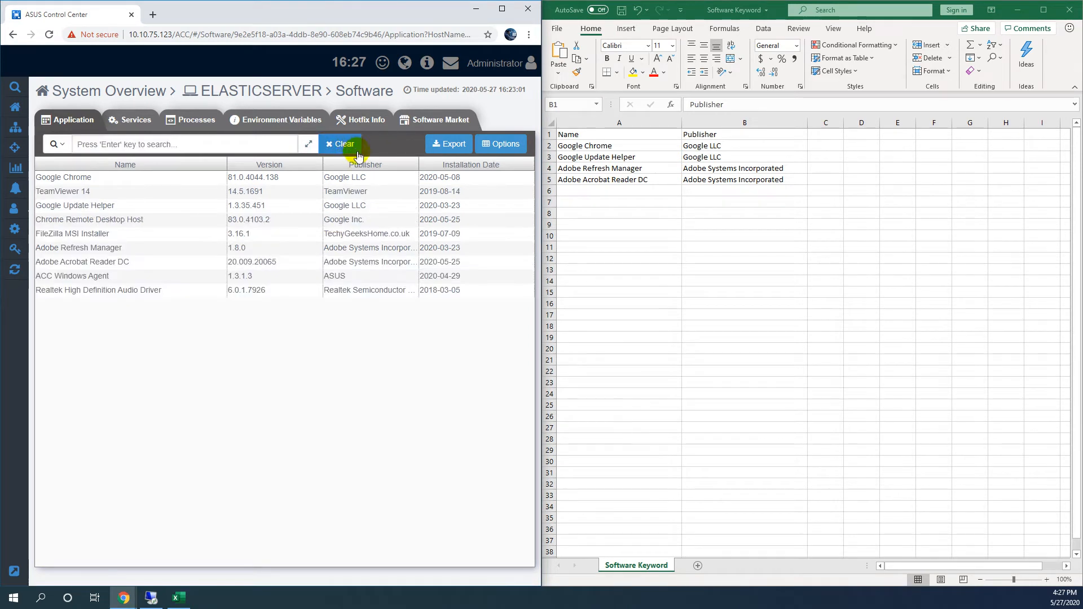
click(1070, 11)
click(542, 311)
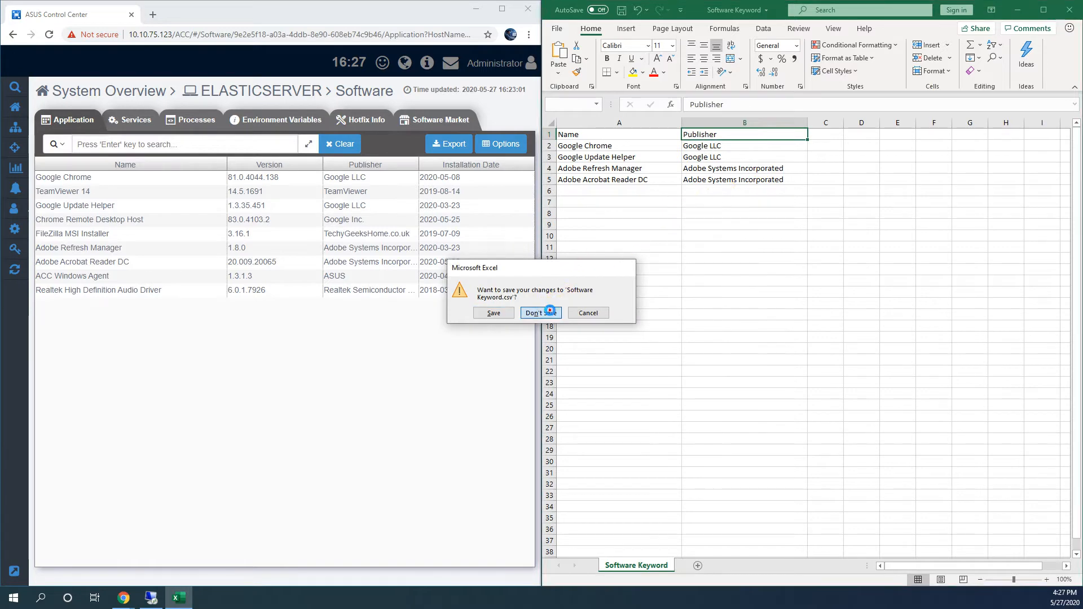
- Export the application list to a CSV file named ACC Application and open it in Excel beside the browser
click(447, 146)
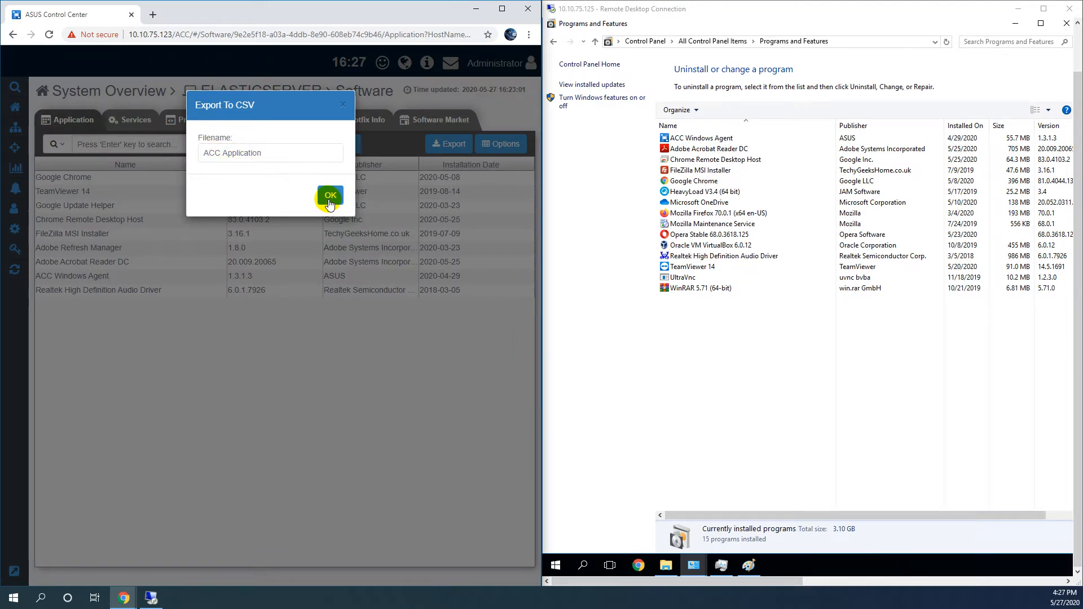
click(330, 197)
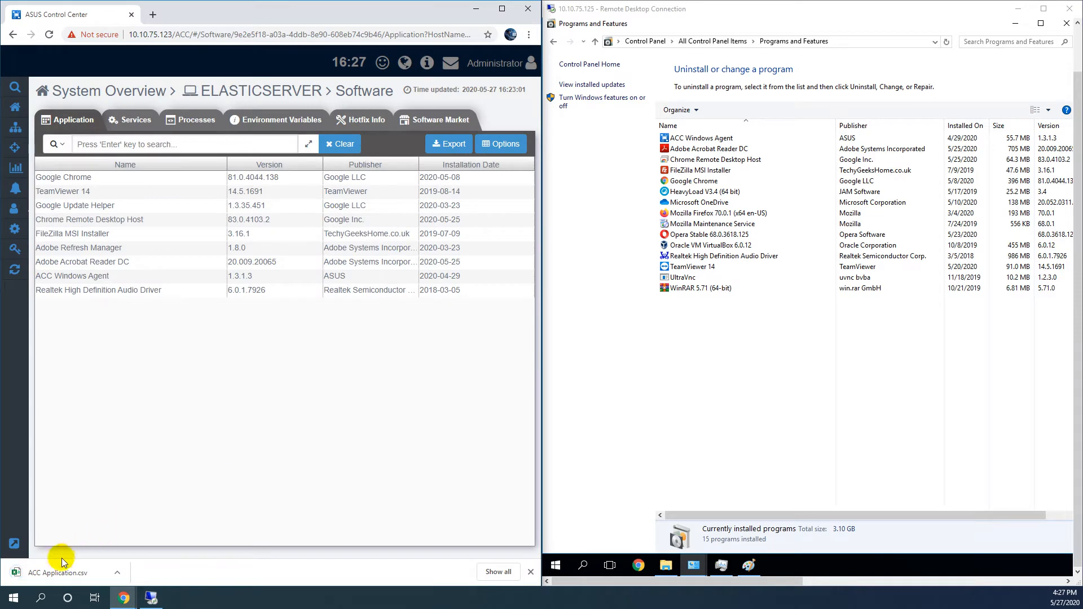
click(62, 570)
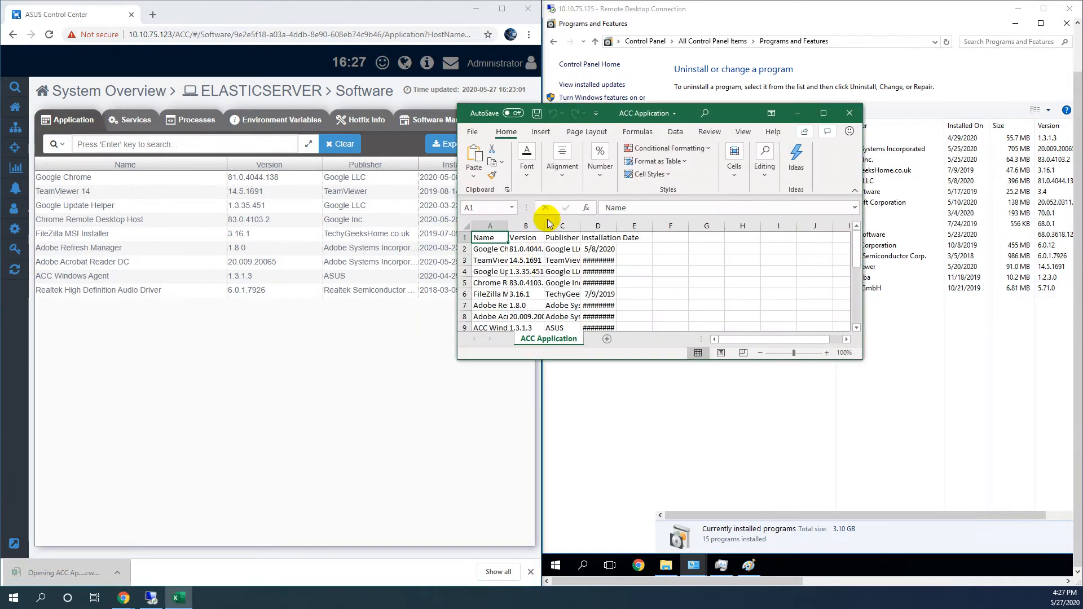
drag(621, 113, 1080, 148)
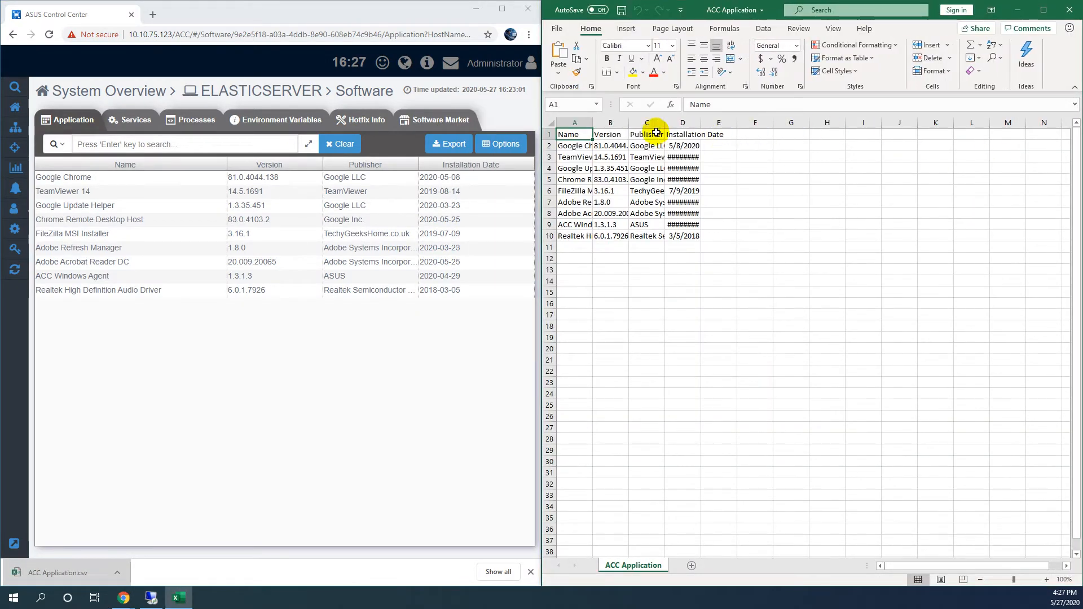
- Widen the Name and Publisher columns to review the exported application list, and close the spreadsheet without saving
drag(592, 123, 678, 128)
drag(750, 123, 893, 124)
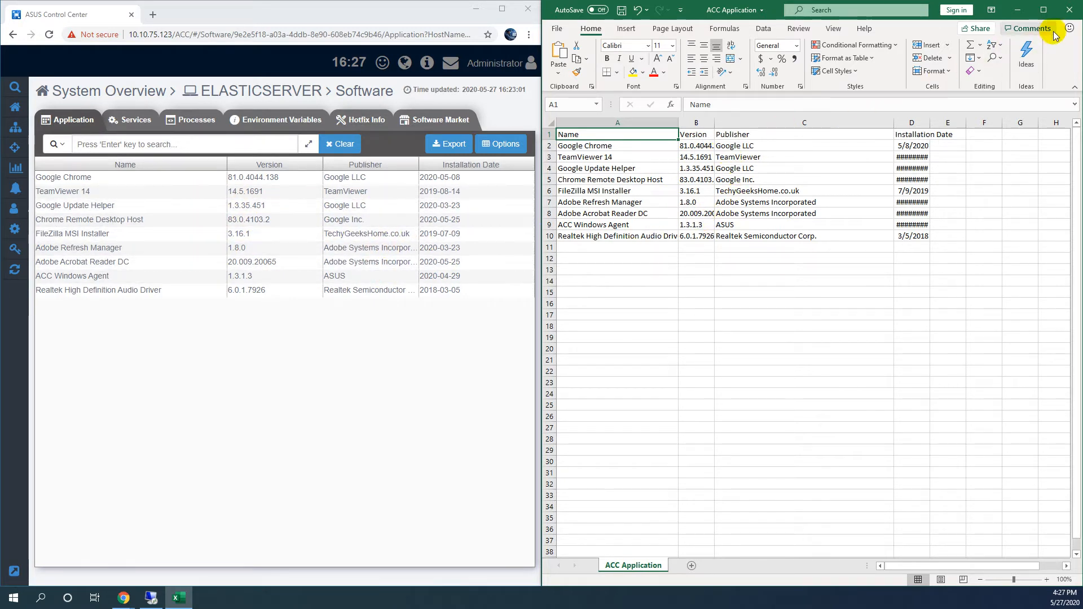
click(1069, 9)
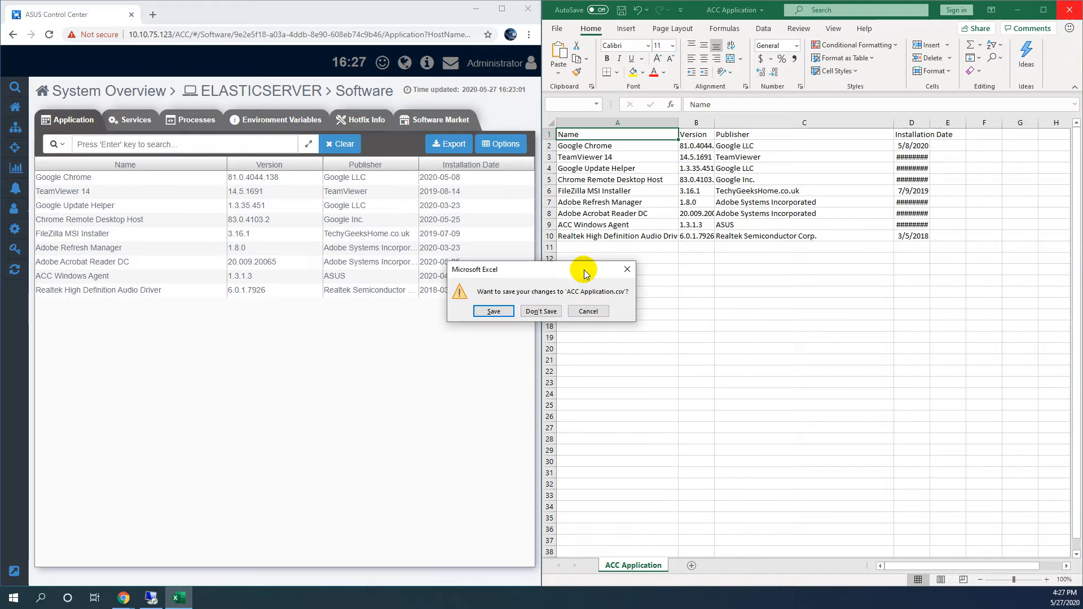
click(542, 312)
- Show the application table's field options, toggle the Publisher column off and on, and group the rows by Publisher
click(506, 148)
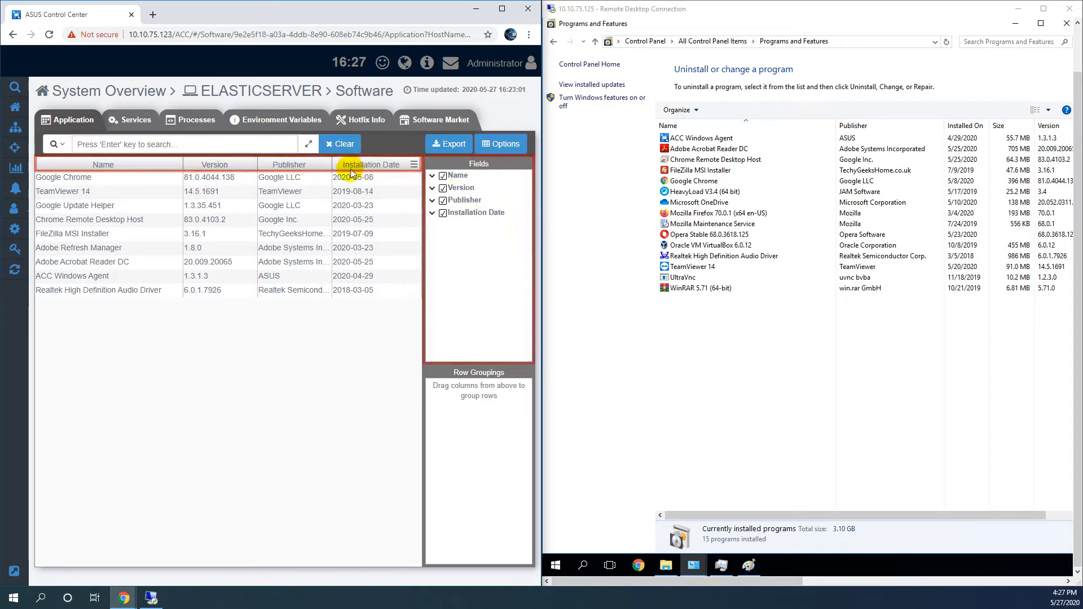
click(443, 201)
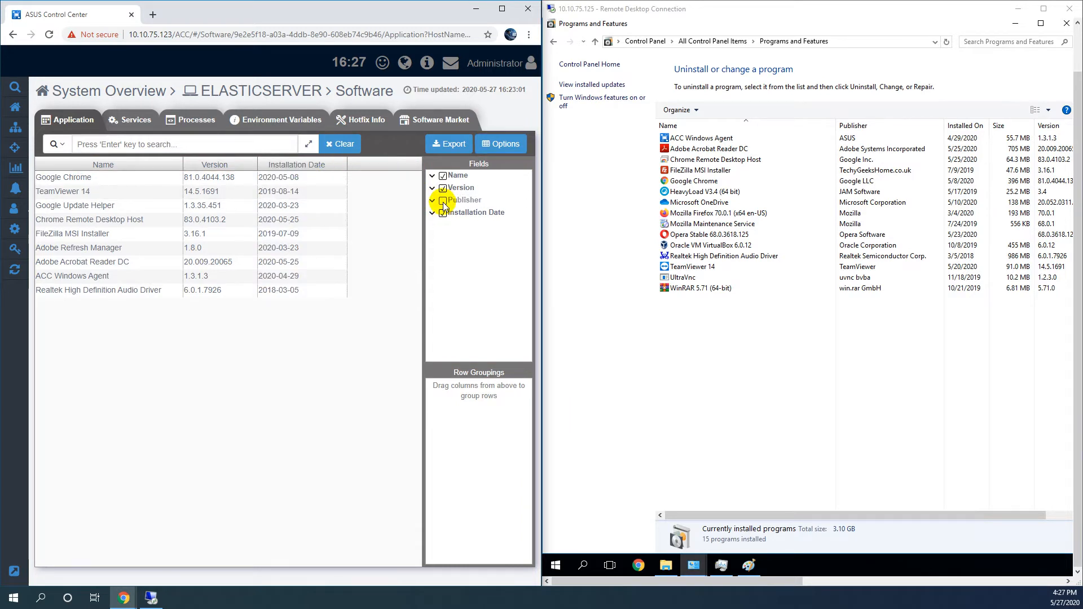
click(443, 201)
click(444, 201)
click(443, 201)
drag(459, 201, 486, 413)
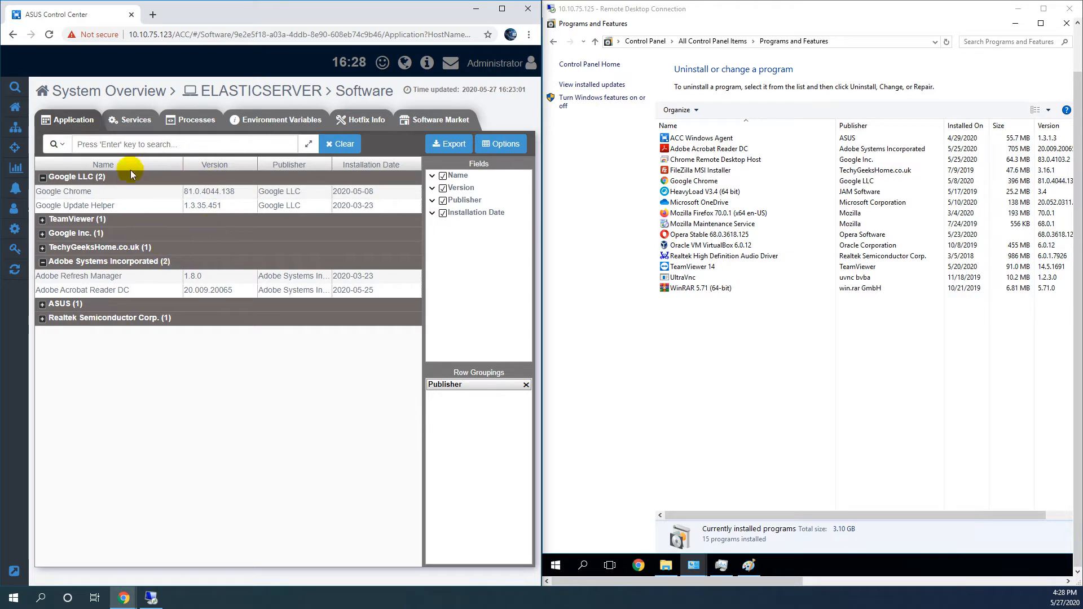
- Compare ELASTICSERVER's services with the remote Task Manager and start the Adobe Acrobat Update Service from ASUS Control Center
click(128, 123)
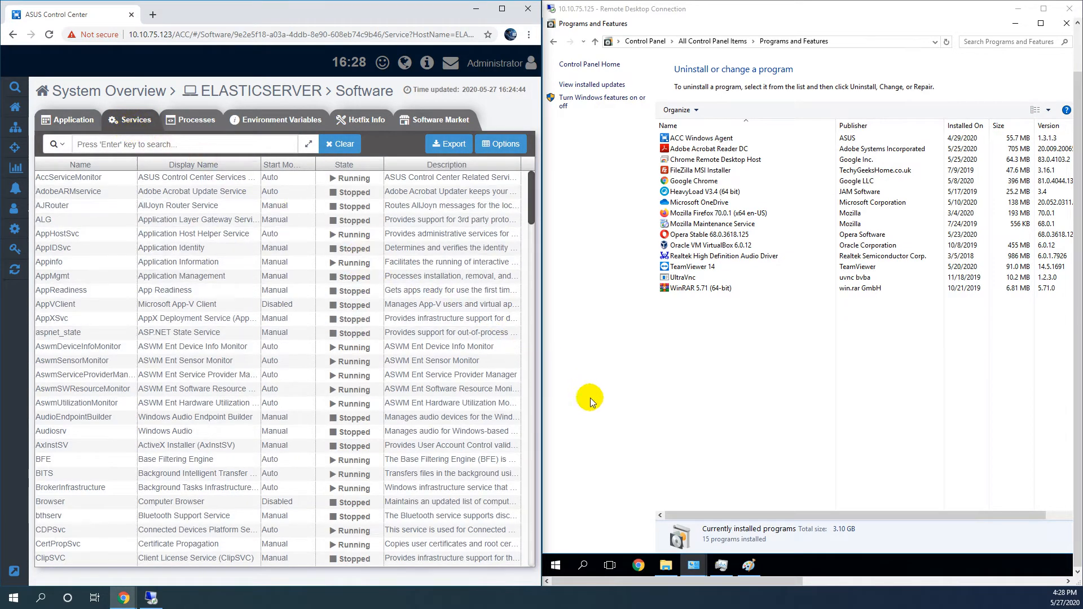
click(721, 566)
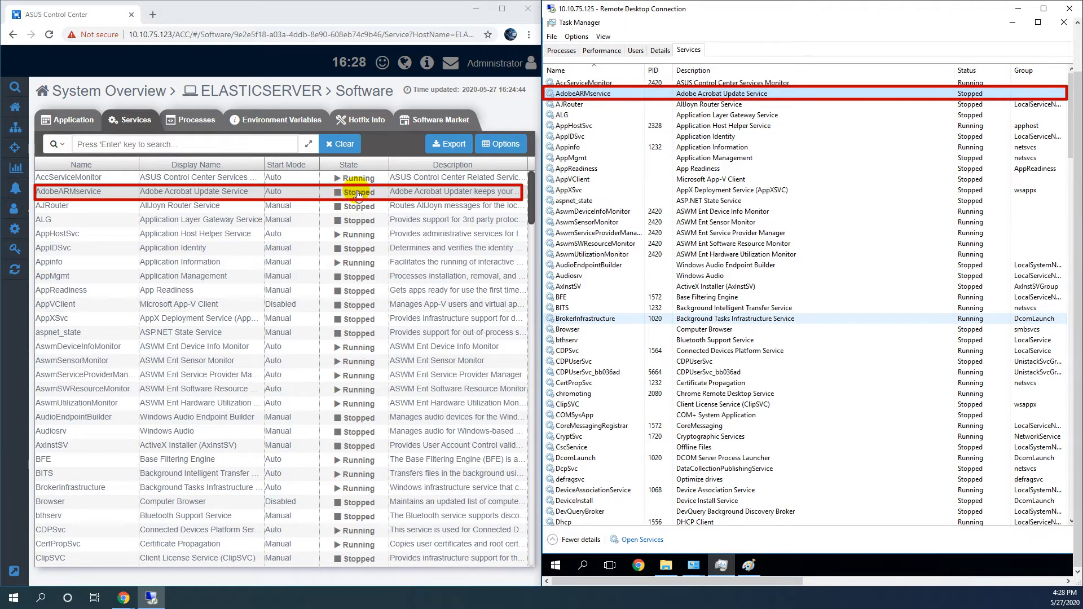
click(357, 193)
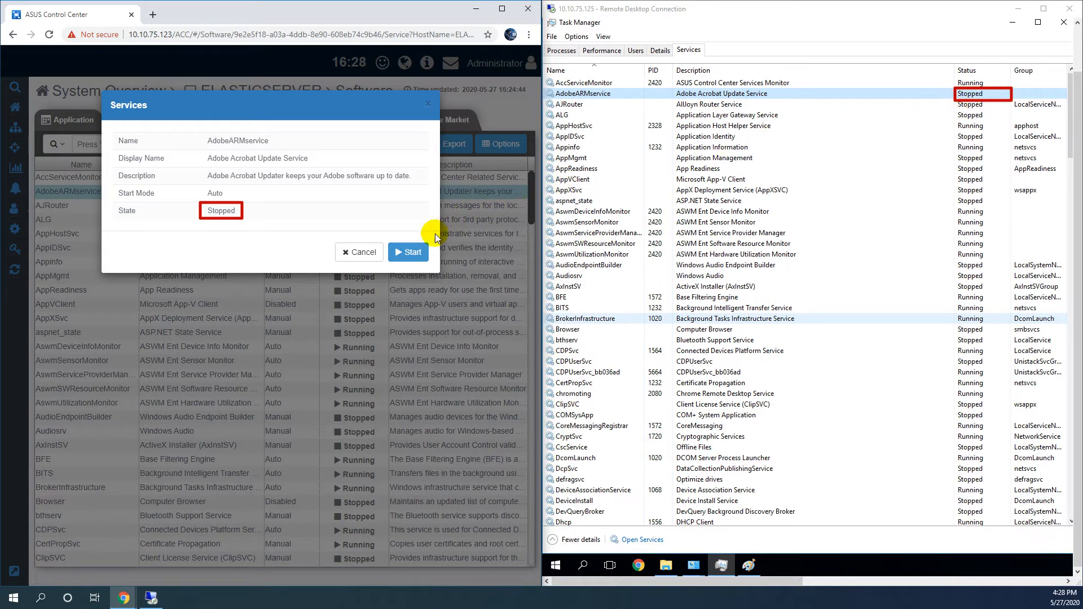
click(408, 253)
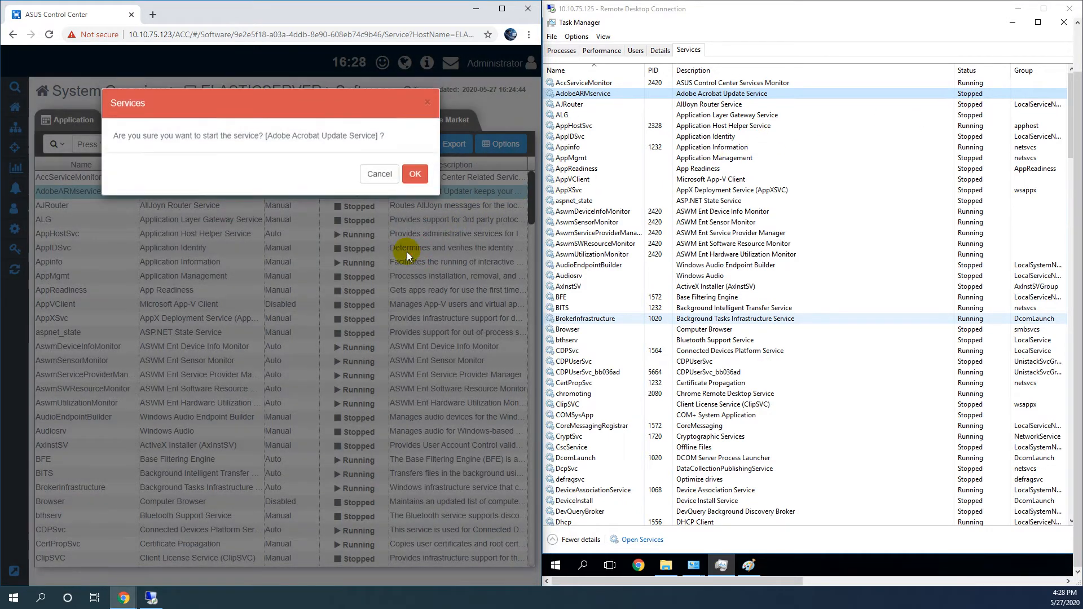
click(415, 178)
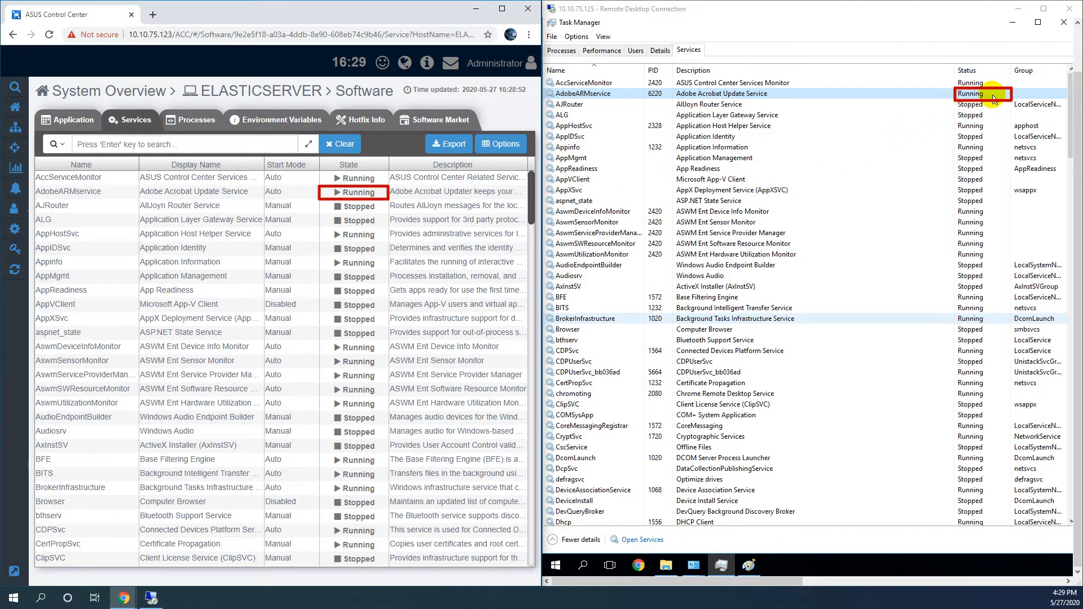
- Show the running processes in both Task Manager and ASUS Control Center, and bring up the Paint window on the remote desktop
click(561, 50)
click(197, 122)
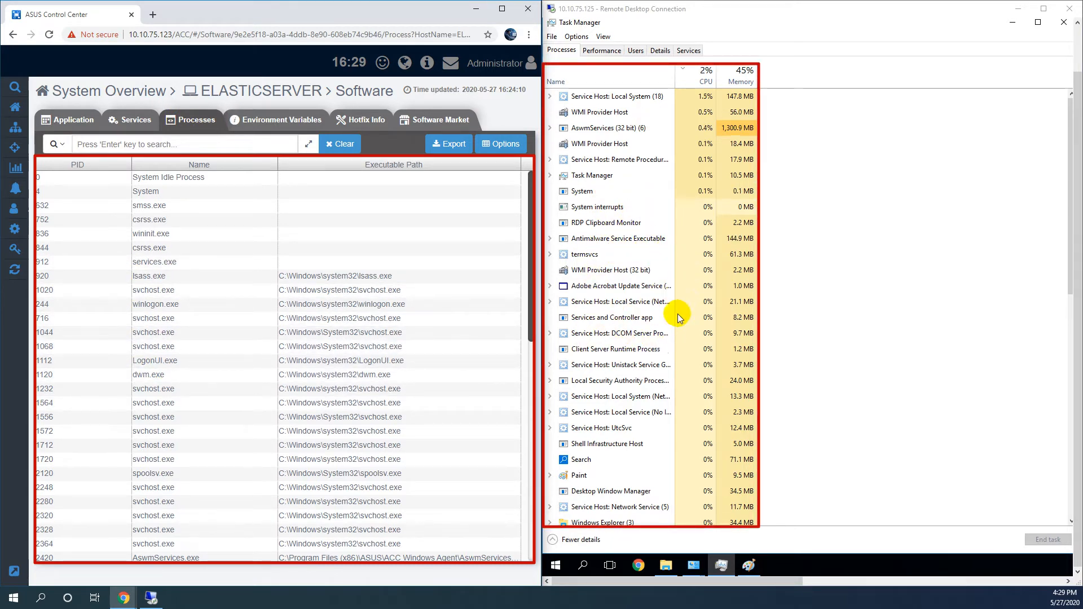
click(577, 476)
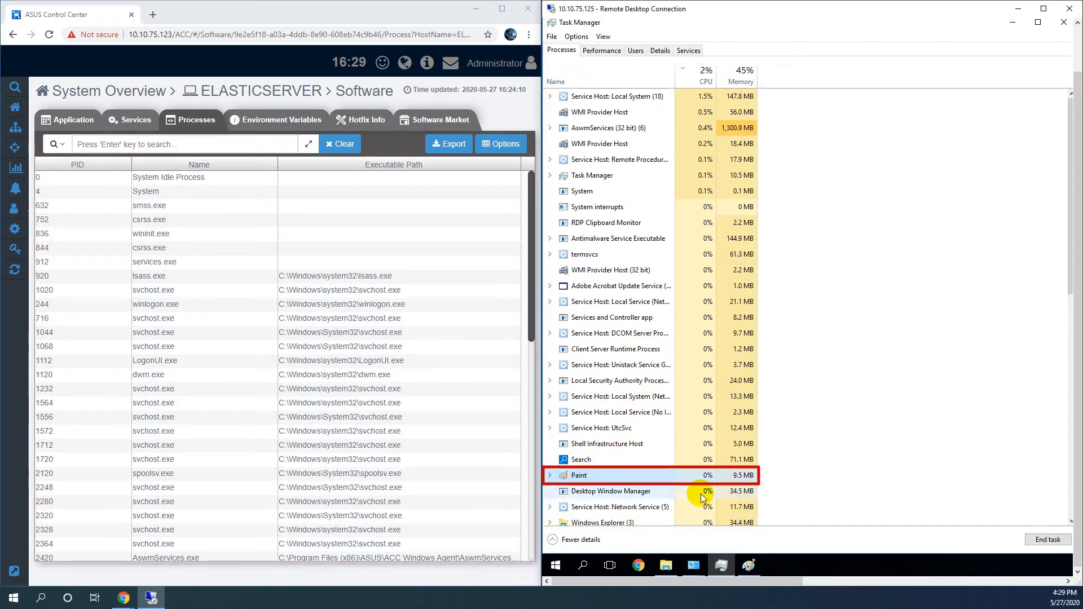
click(749, 565)
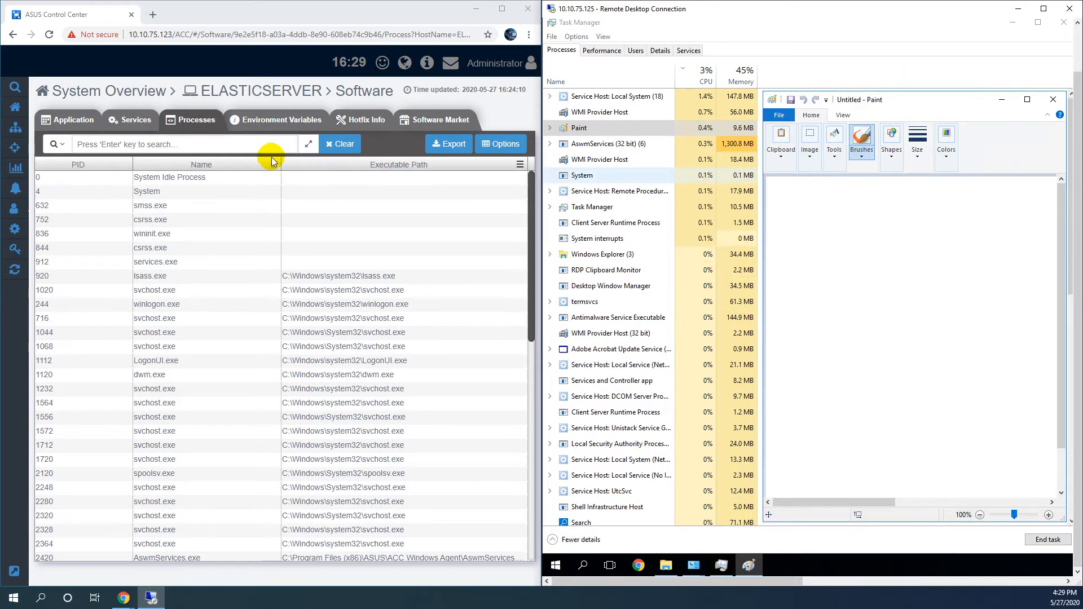
- Filter the ASUS Control Center process list by the keyword Paint
click(202, 144)
text(Paint)
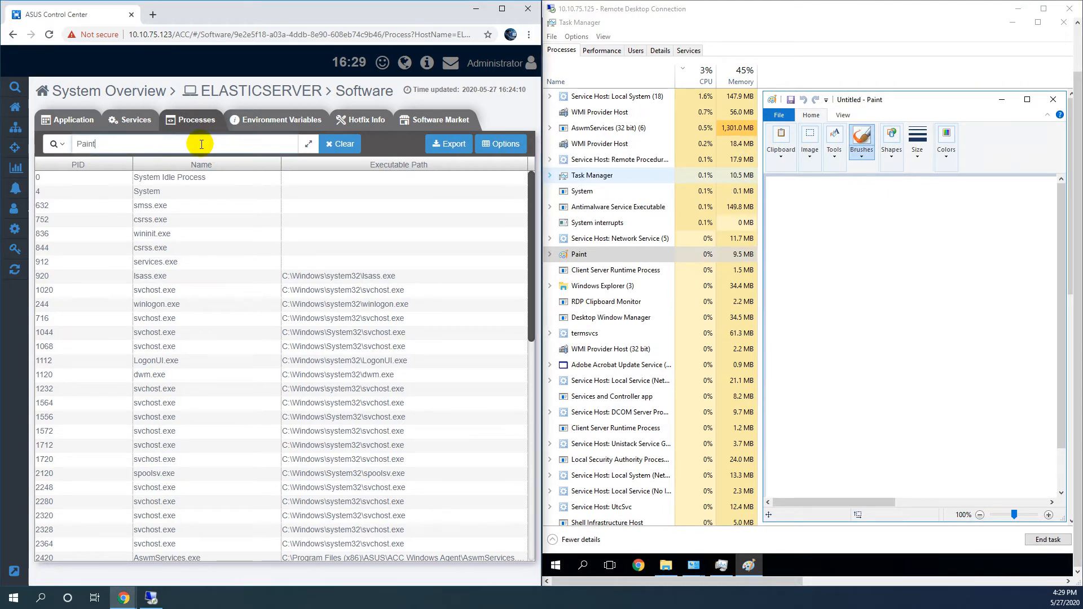
key(Return)
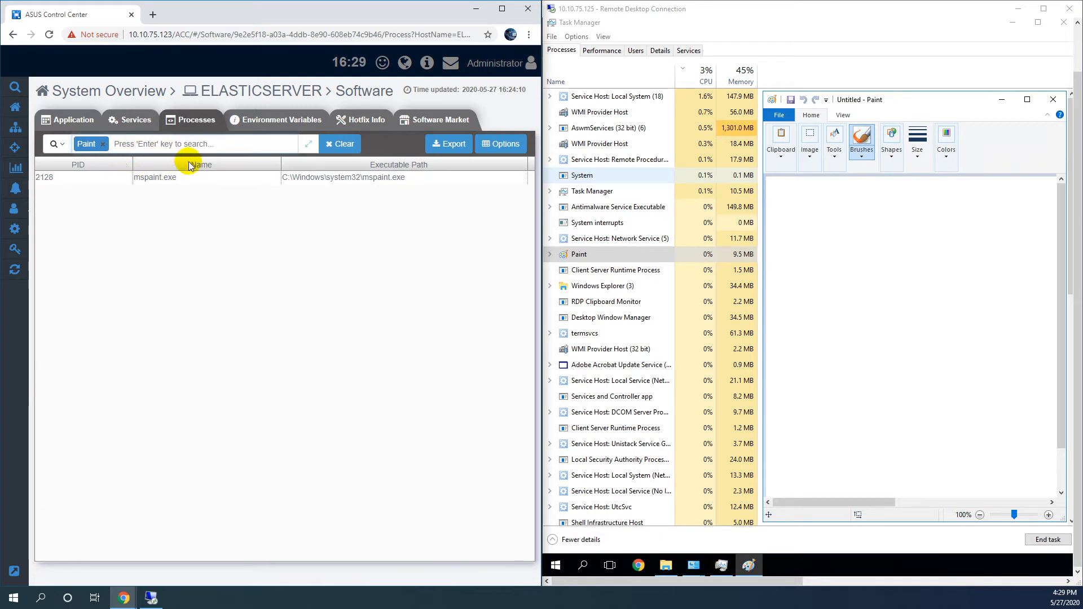
- Open the details of the mspaint.exe process in ASUS Control Center and end its task
double_click(192, 179)
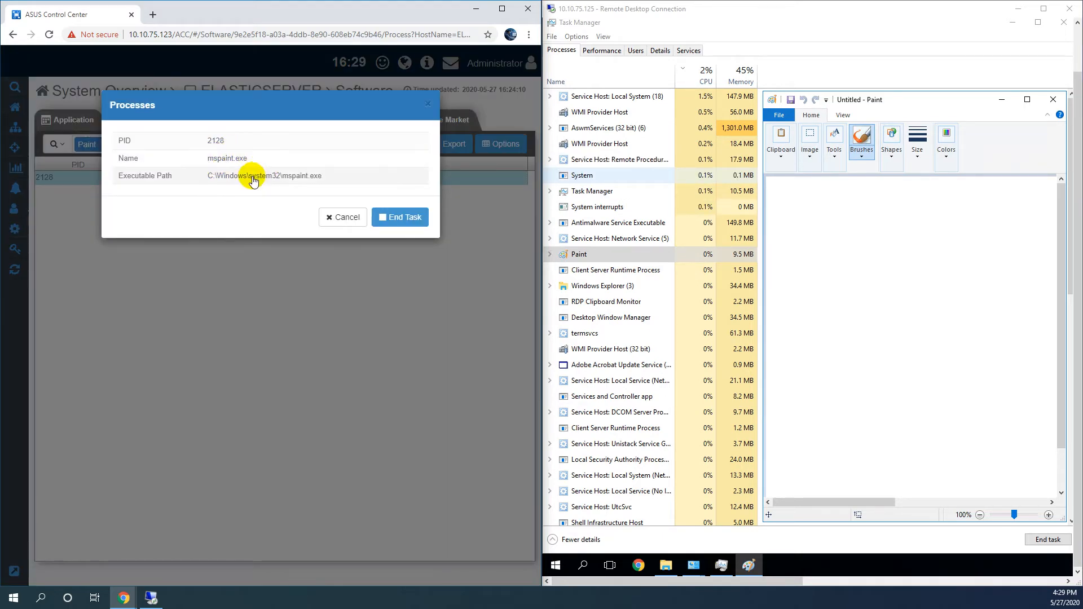
click(411, 222)
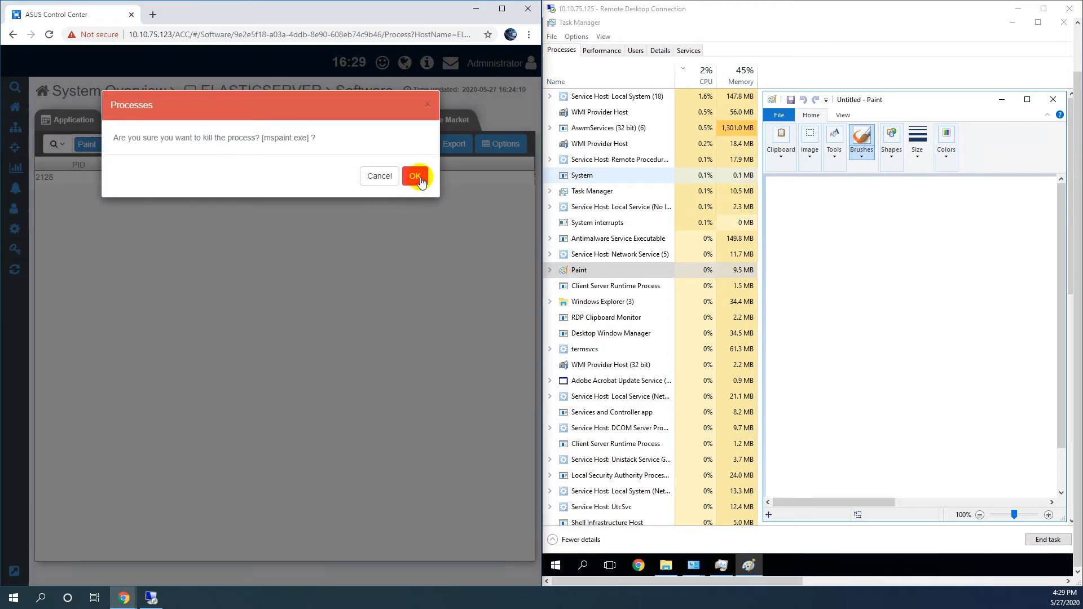
click(420, 177)
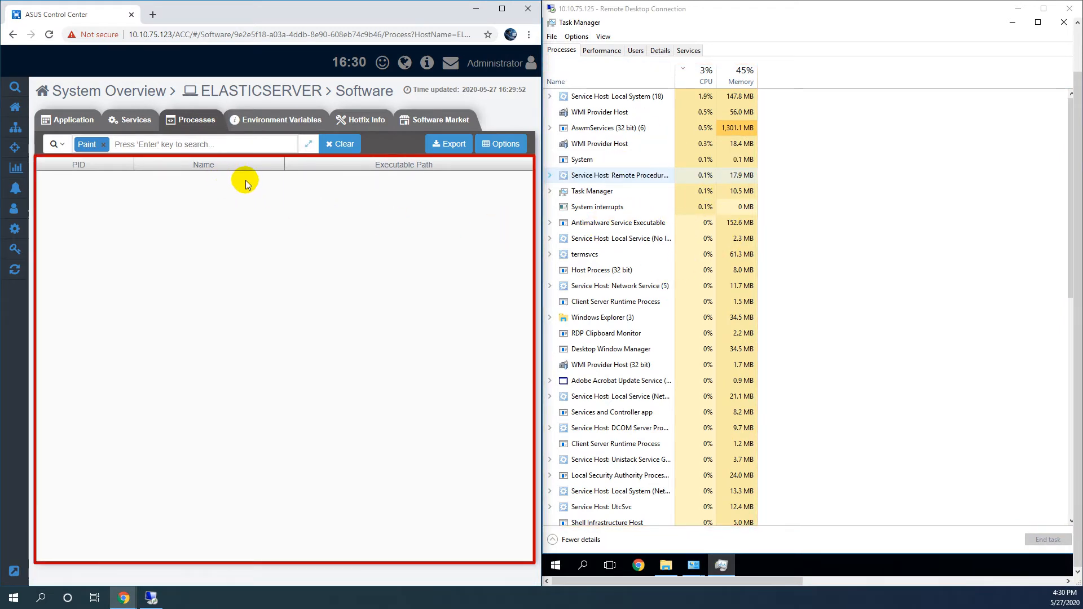
- Compare the environment variables in ASUS Control Center with those in the remote server's advanced system settings, then close the remote dialogs
click(278, 120)
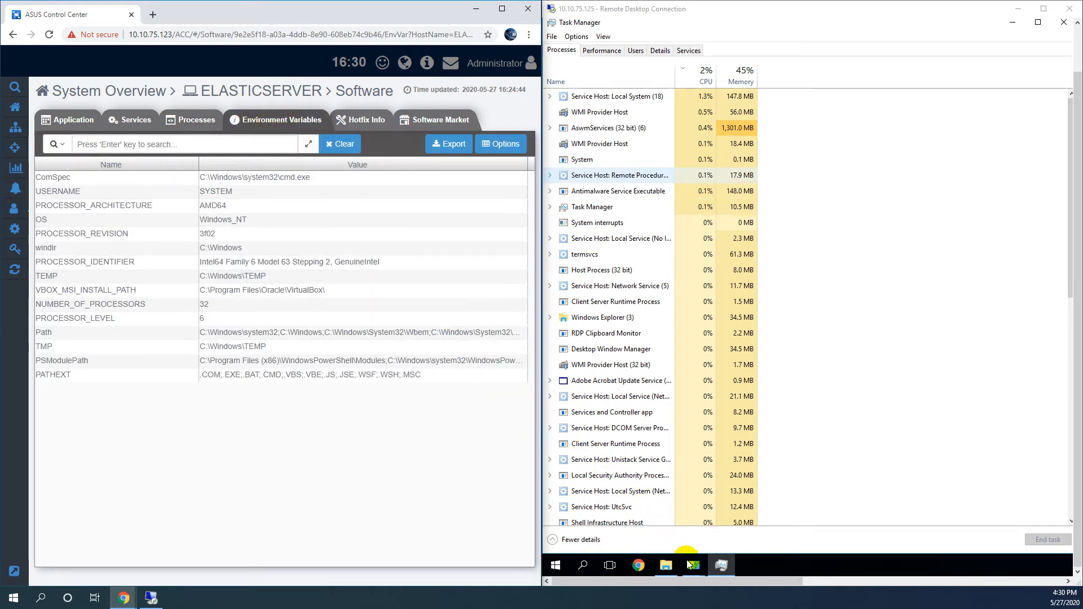
mouse_move(694, 564)
click(731, 516)
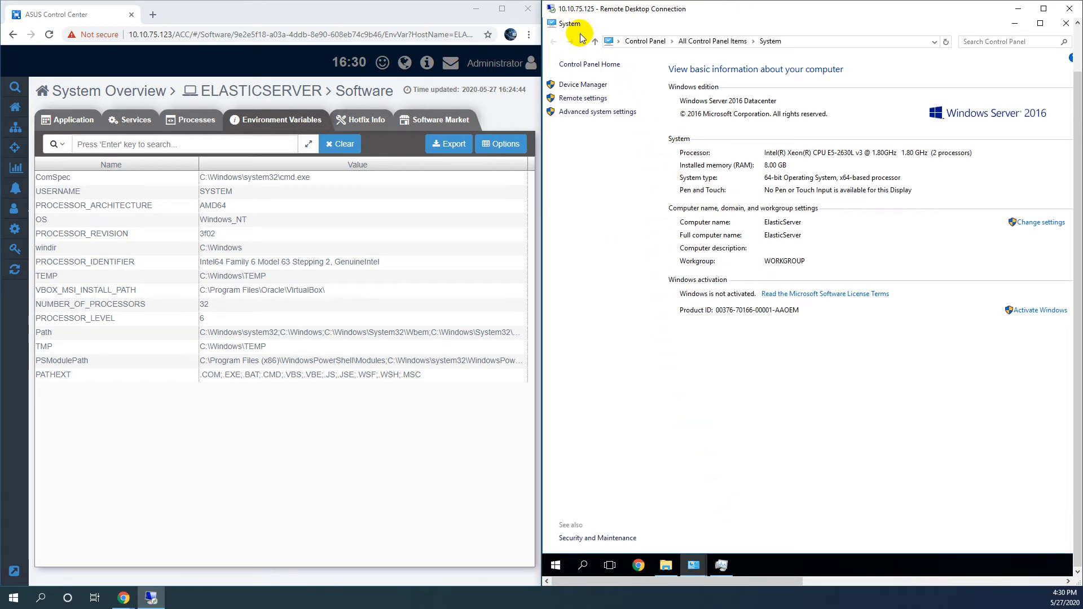
click(620, 113)
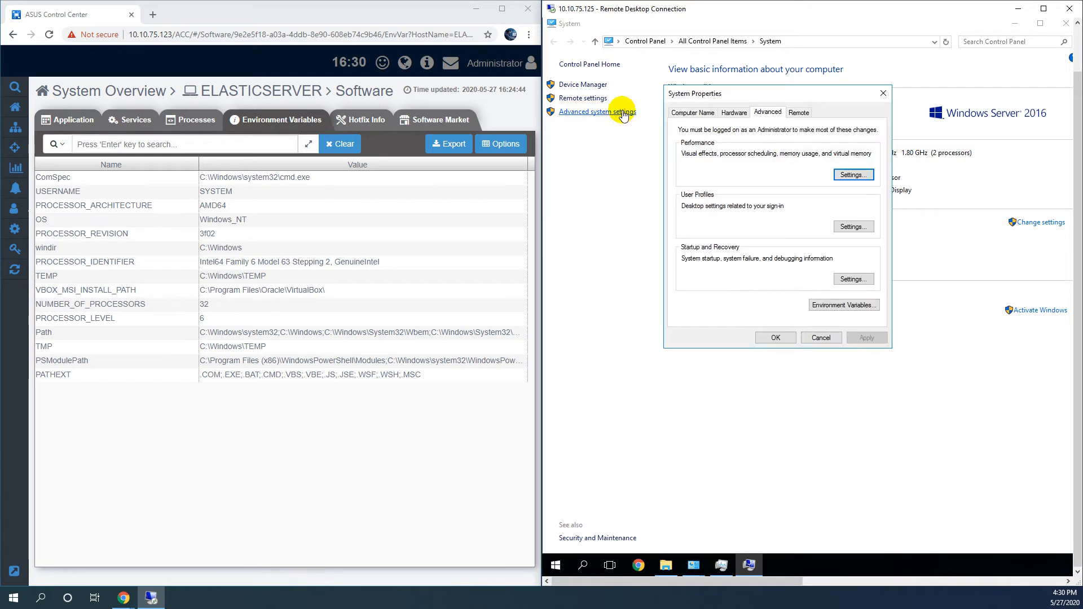
drag(741, 94, 627, 59)
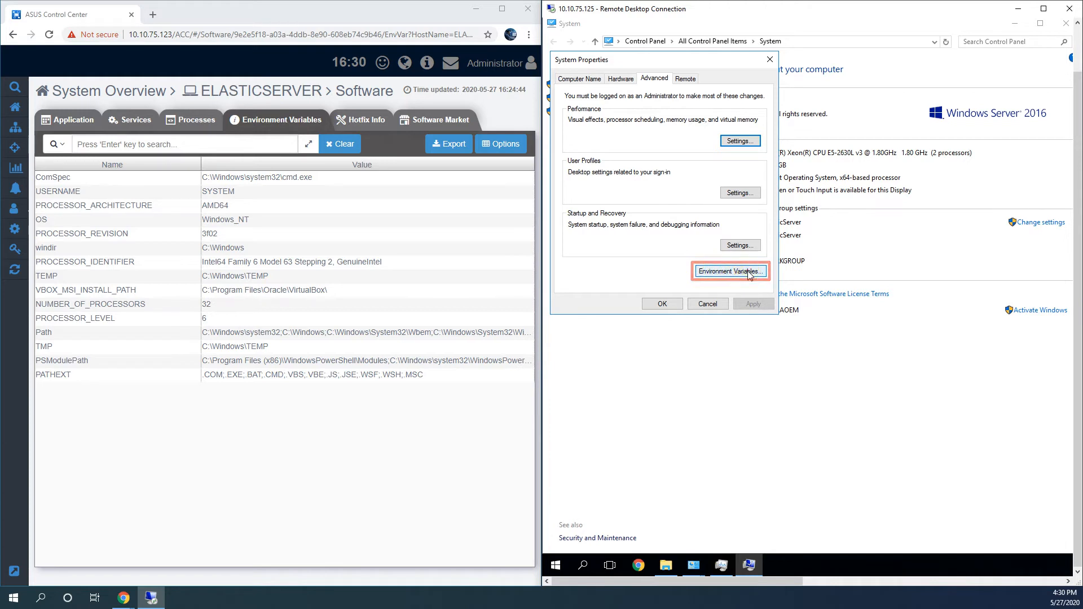
click(730, 271)
drag(1002, 102, 812, 232)
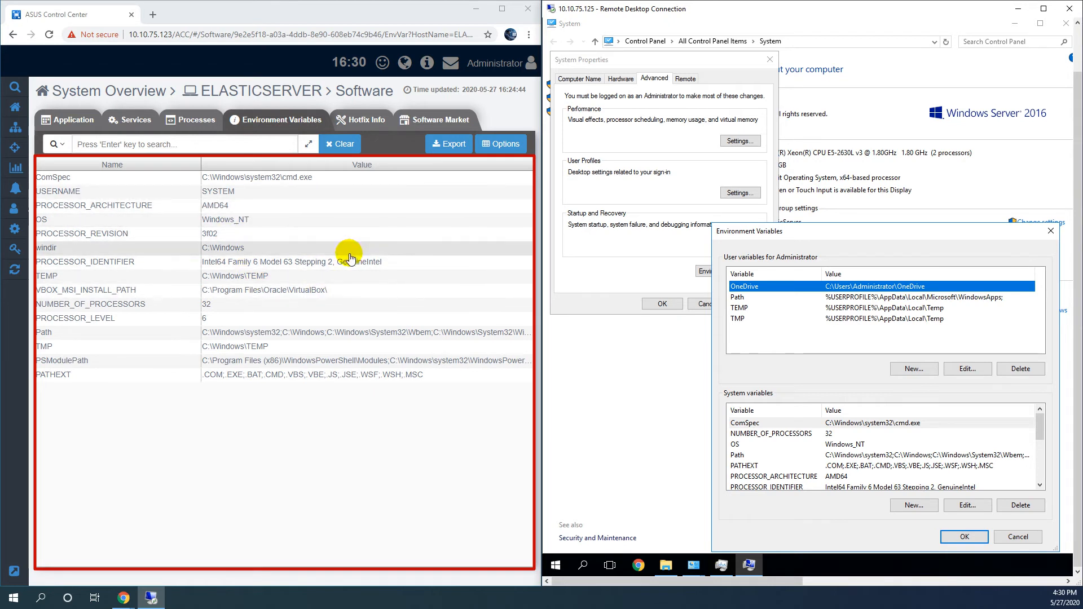
click(1049, 231)
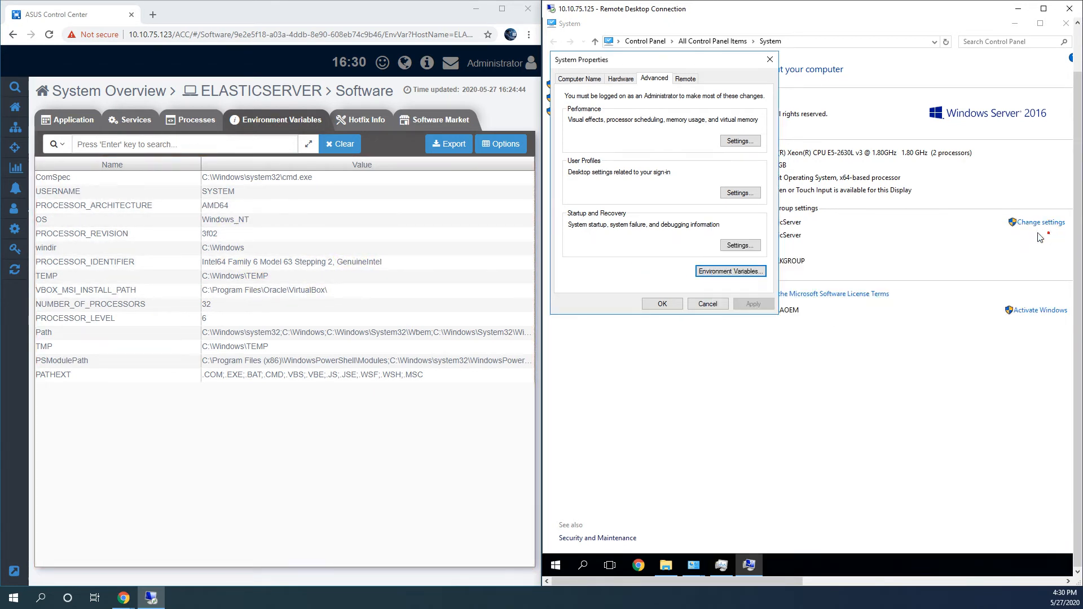
click(770, 59)
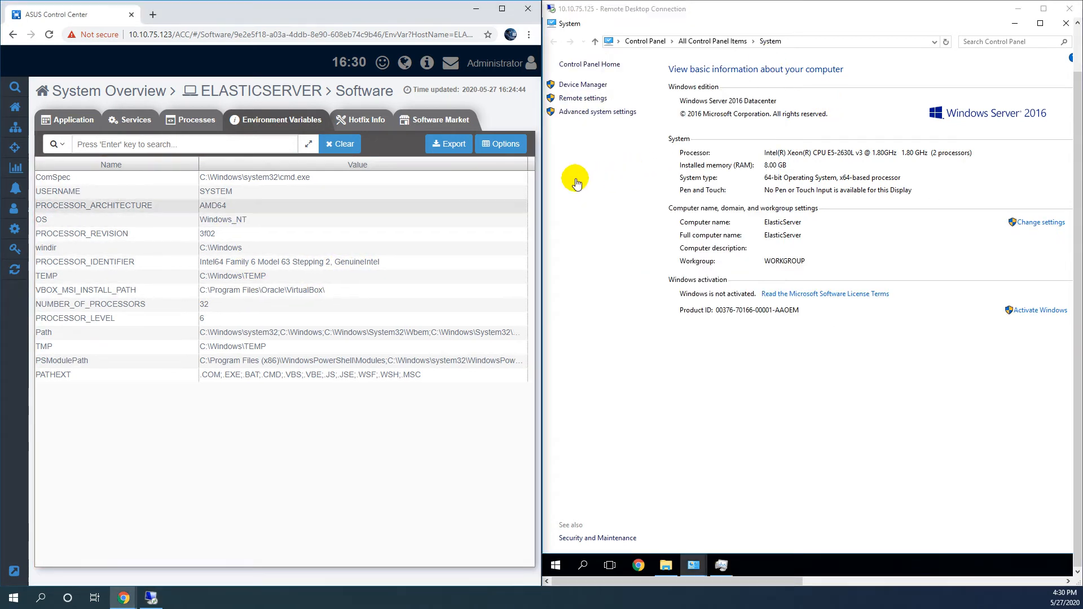
- Show ELASTICSERVER's hotfix information in ASUS Control Center and expand the Required Updates and Installed Updates groups
click(512, 178)
click(363, 121)
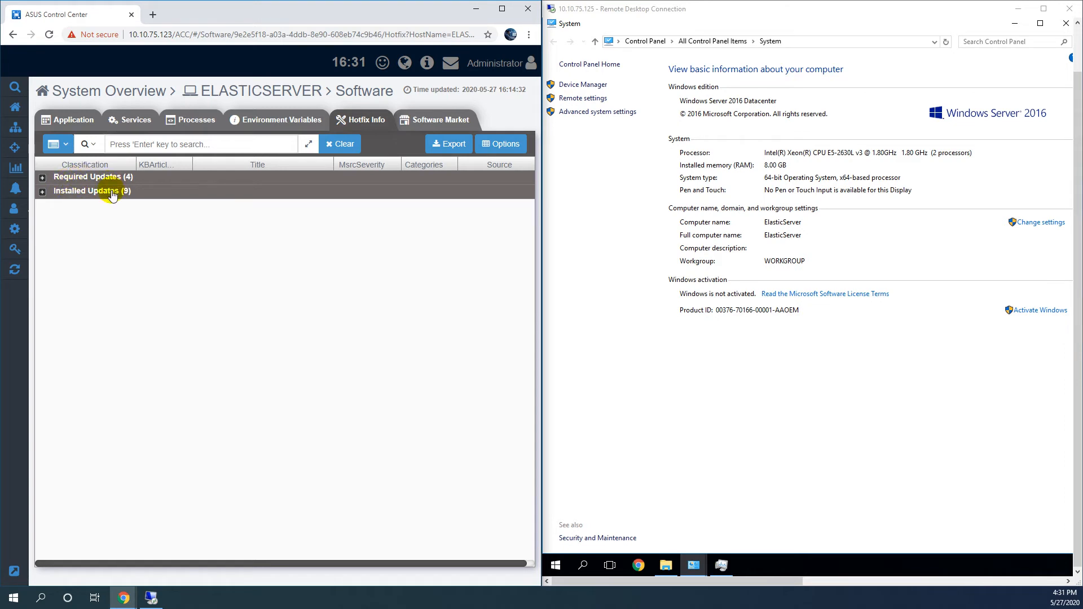
click(42, 178)
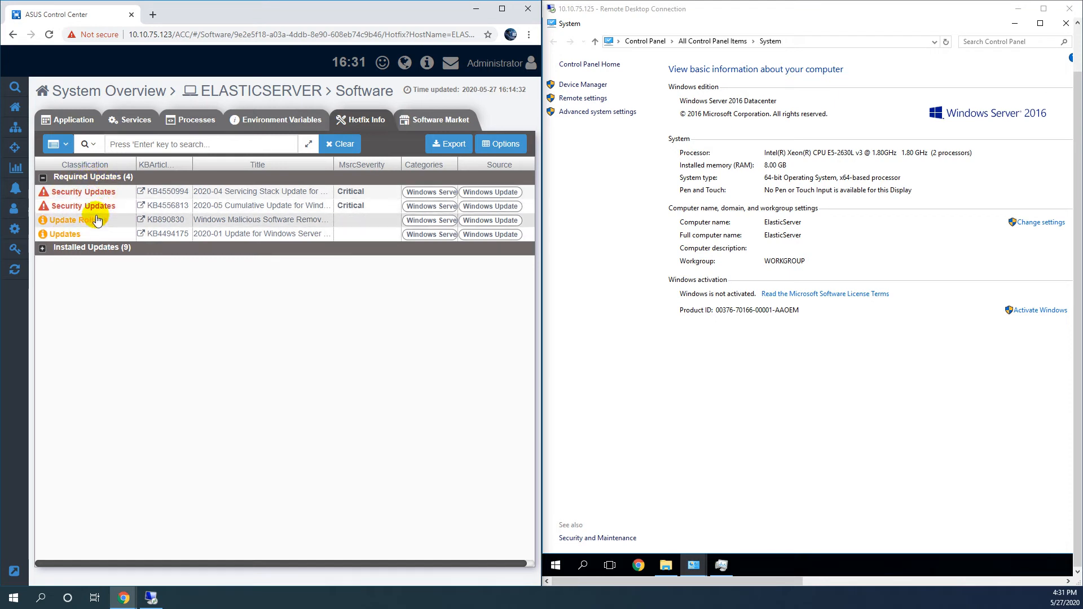
click(43, 249)
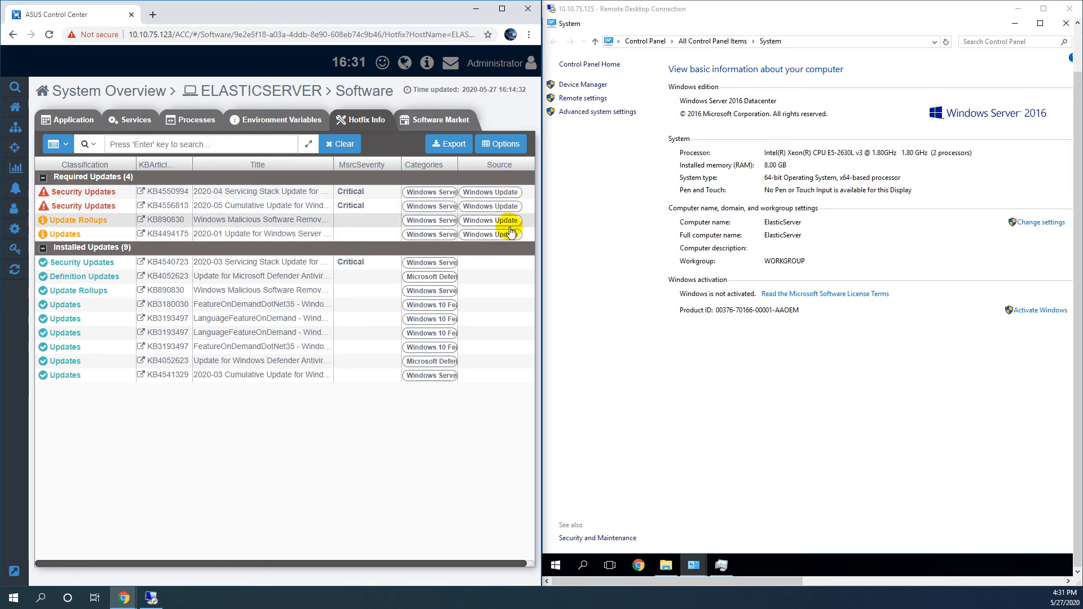
- View the details of required security update KB4550994 and its Microsoft support article in a separate window alongside, then close the details
click(232, 192)
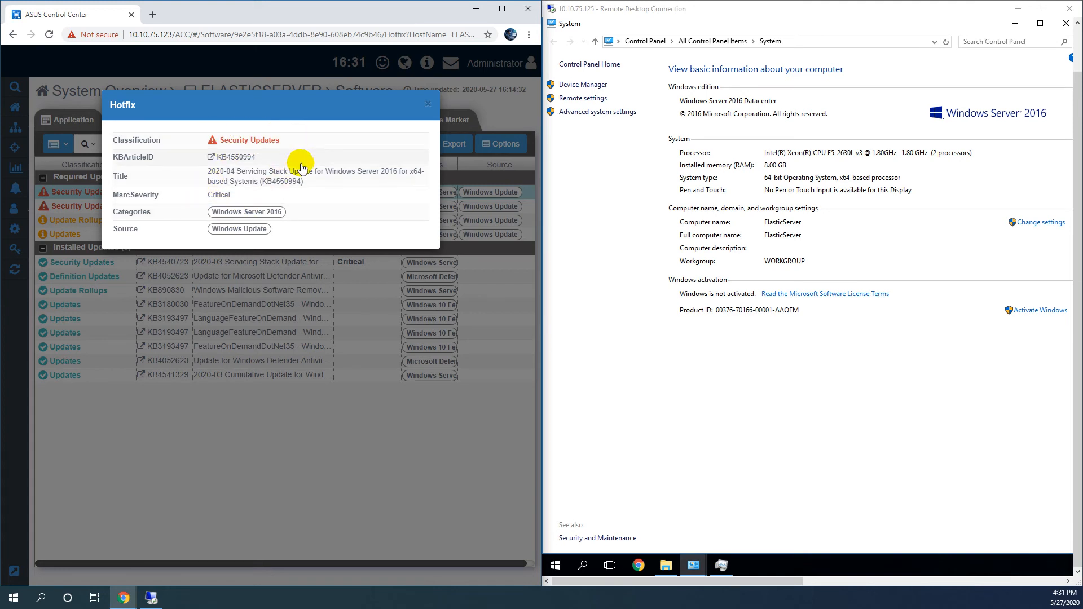
click(241, 160)
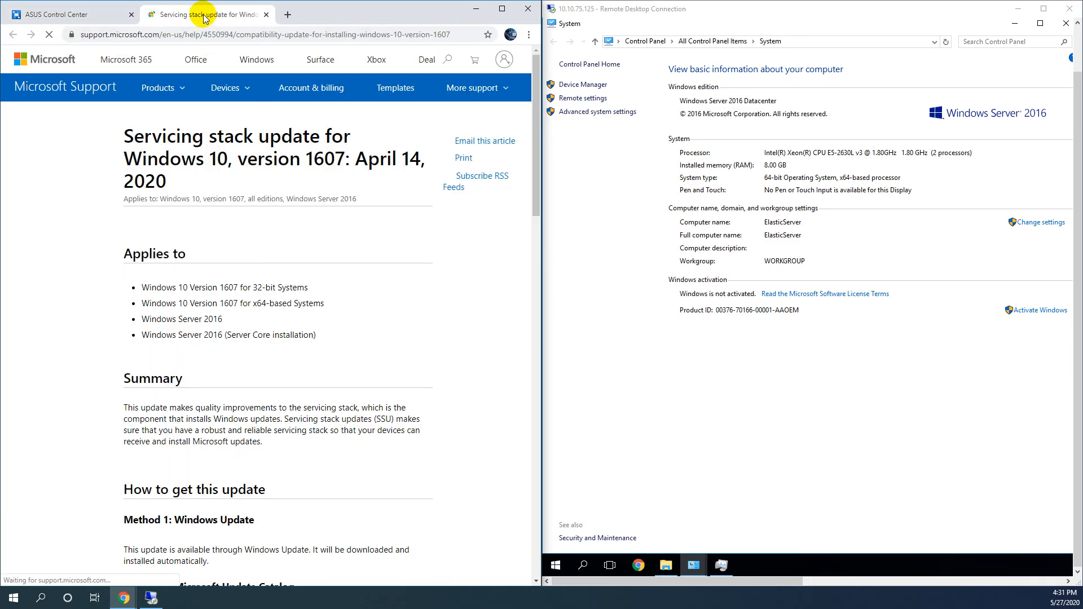
drag(206, 12, 1080, 42)
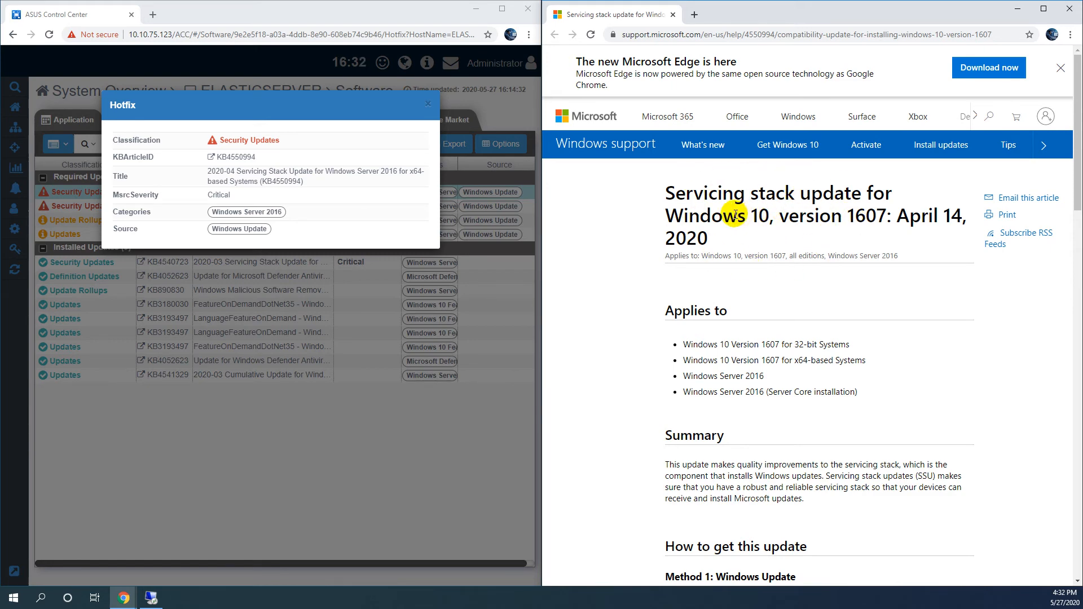
click(428, 105)
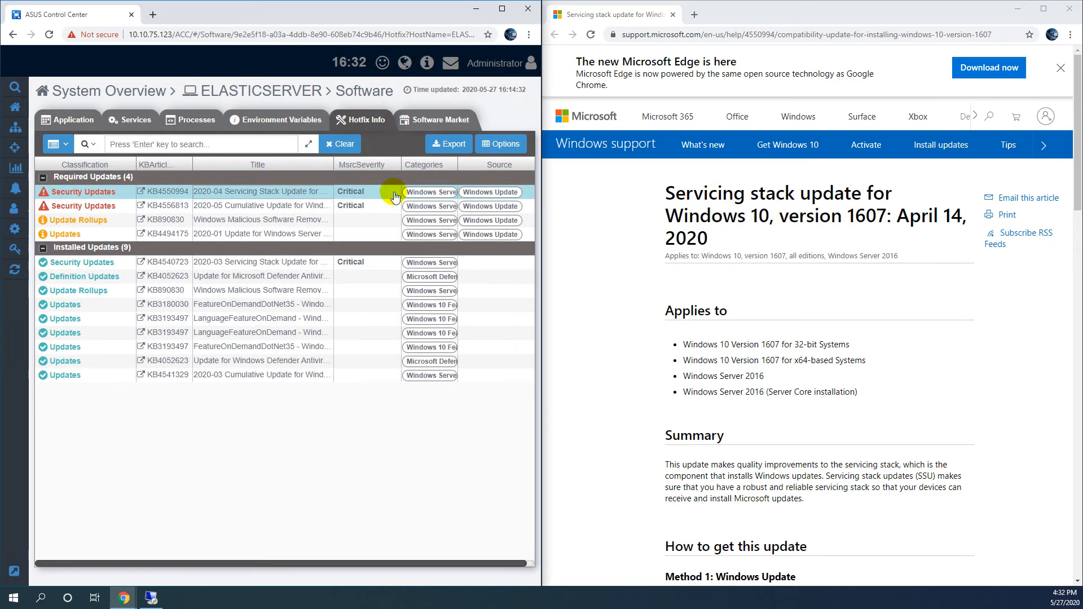
- Bring up Programs and Features on the remote desktop and install the 7-Zip package from ASUS Control Center's Software Market
click(152, 599)
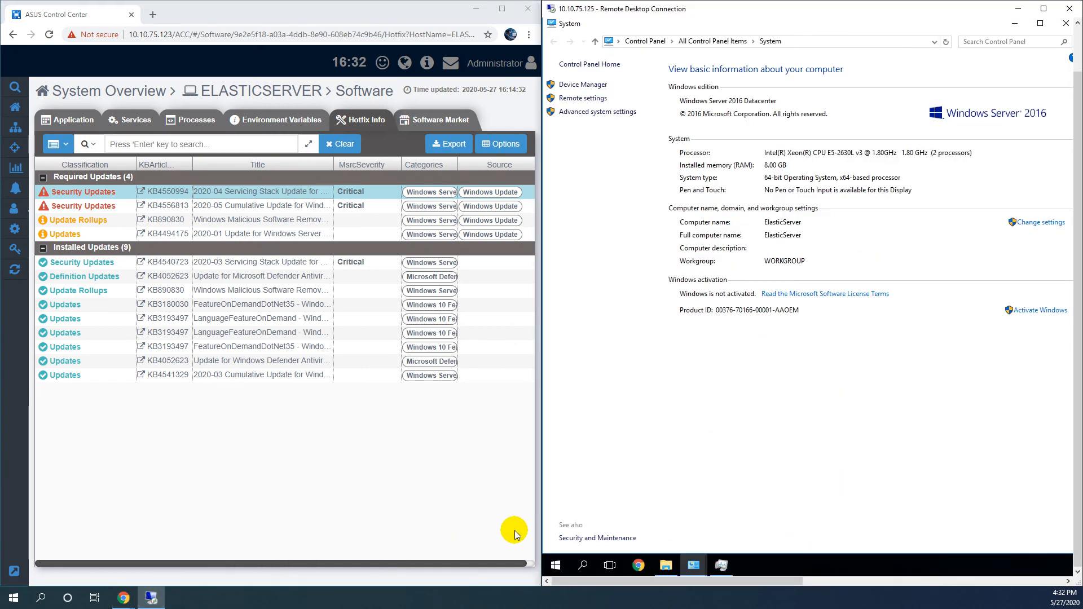
mouse_move(695, 564)
click(668, 510)
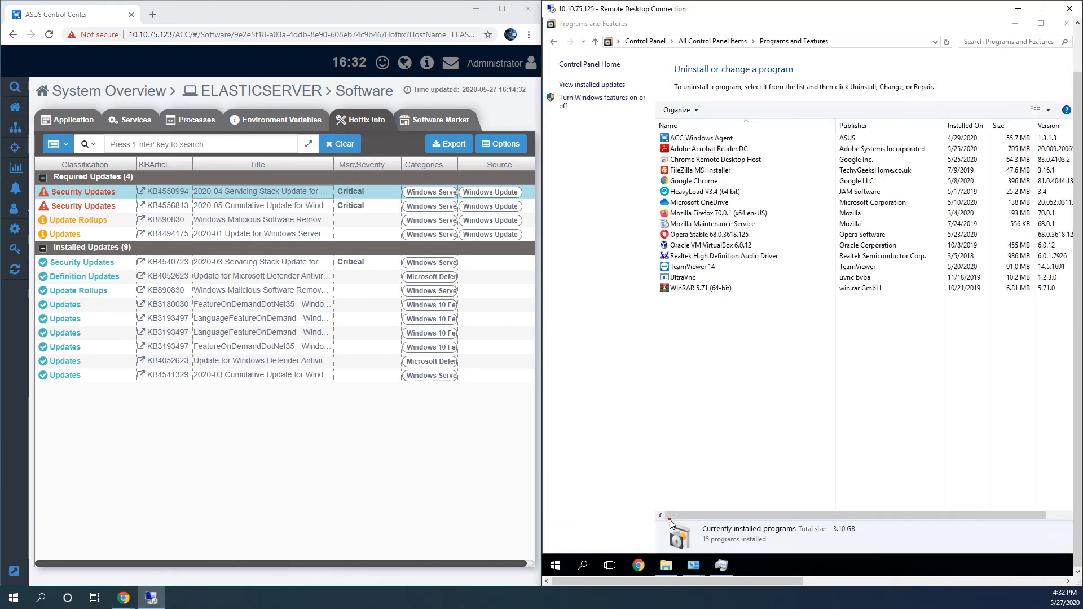
click(448, 120)
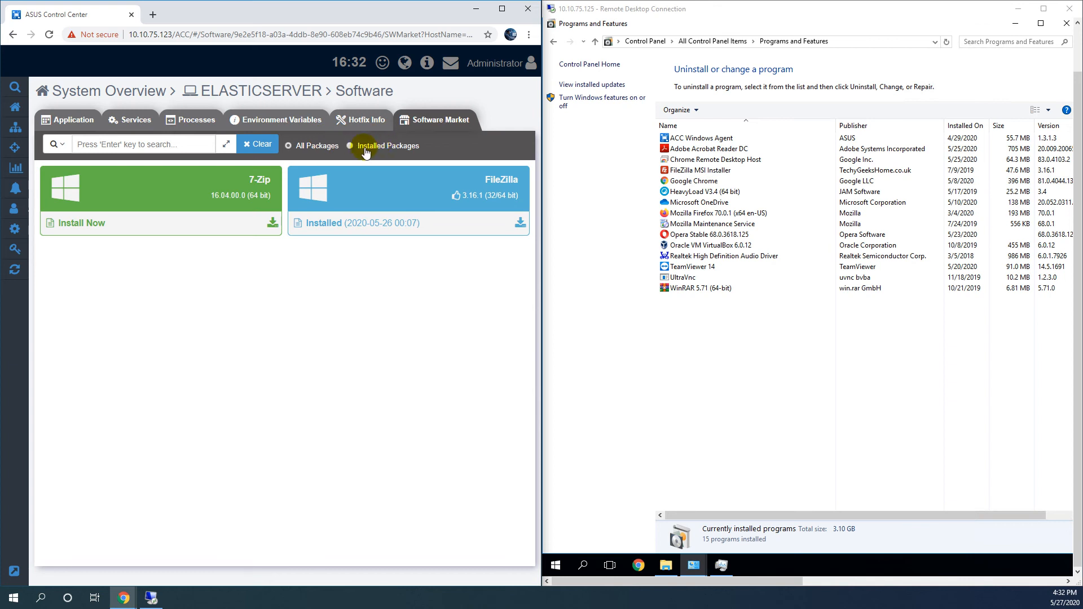
click(272, 223)
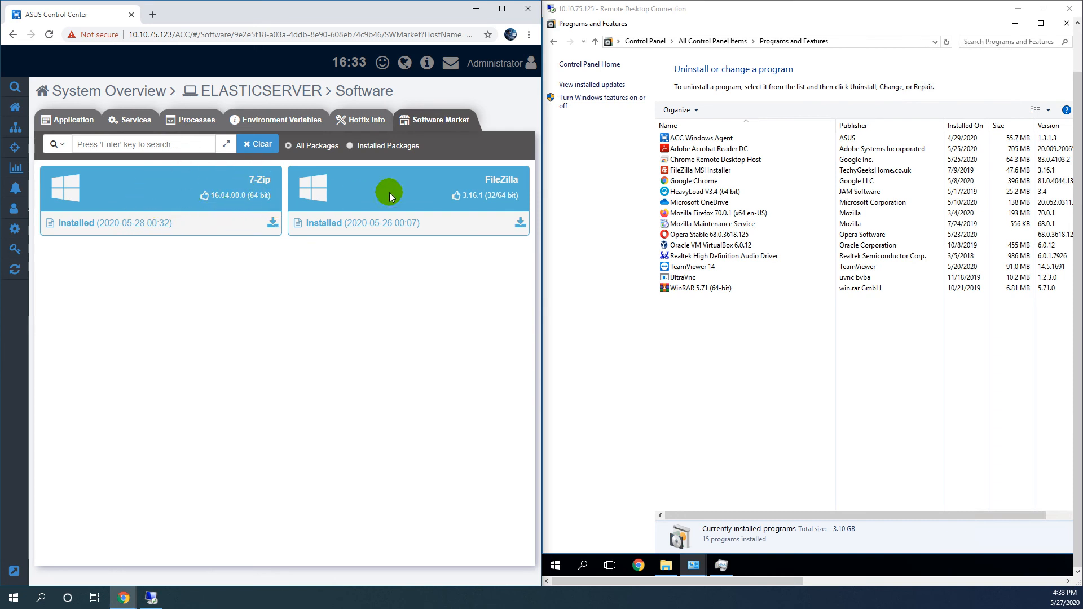
- Refresh the remote Programs and Features list and select the 7-Zip 19.00 (x64) entry
click(947, 43)
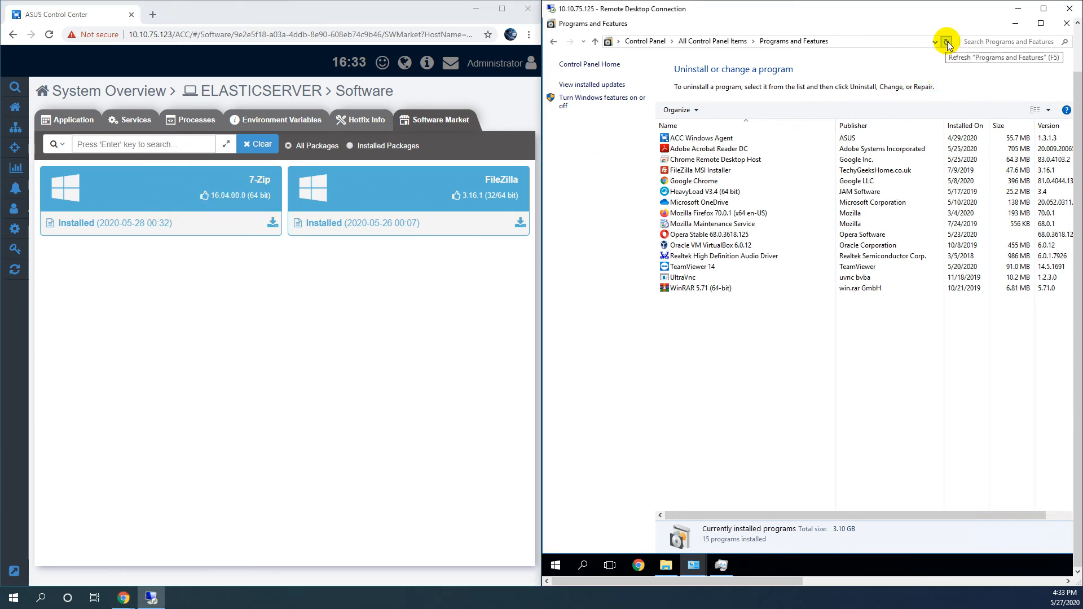
click(948, 43)
click(716, 138)
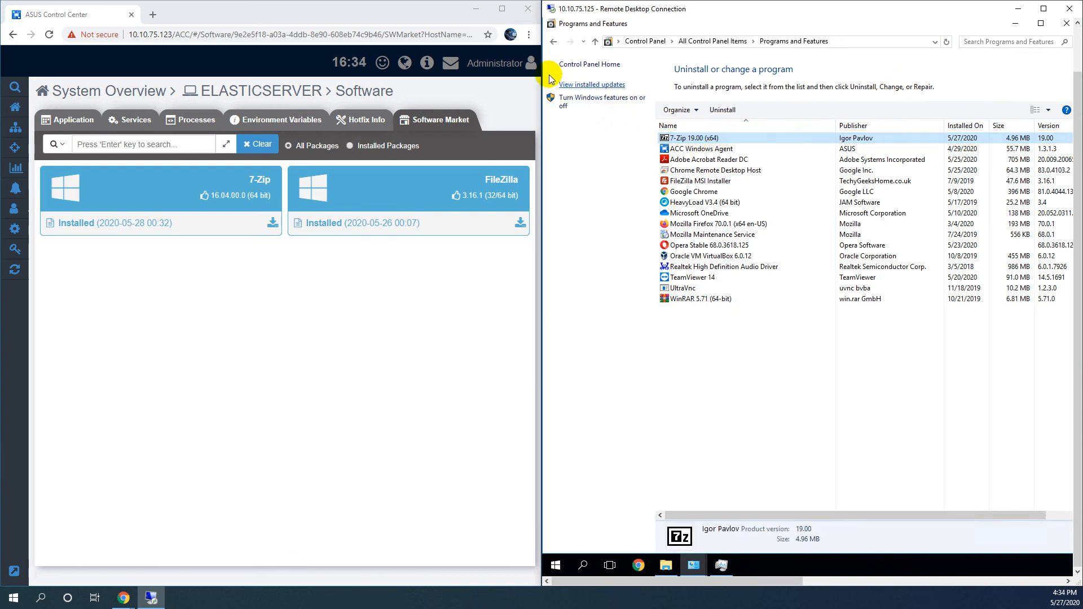
- Maximize the ASUS Control Center window and return to ELASTICSERVER's Device Information page
click(501, 9)
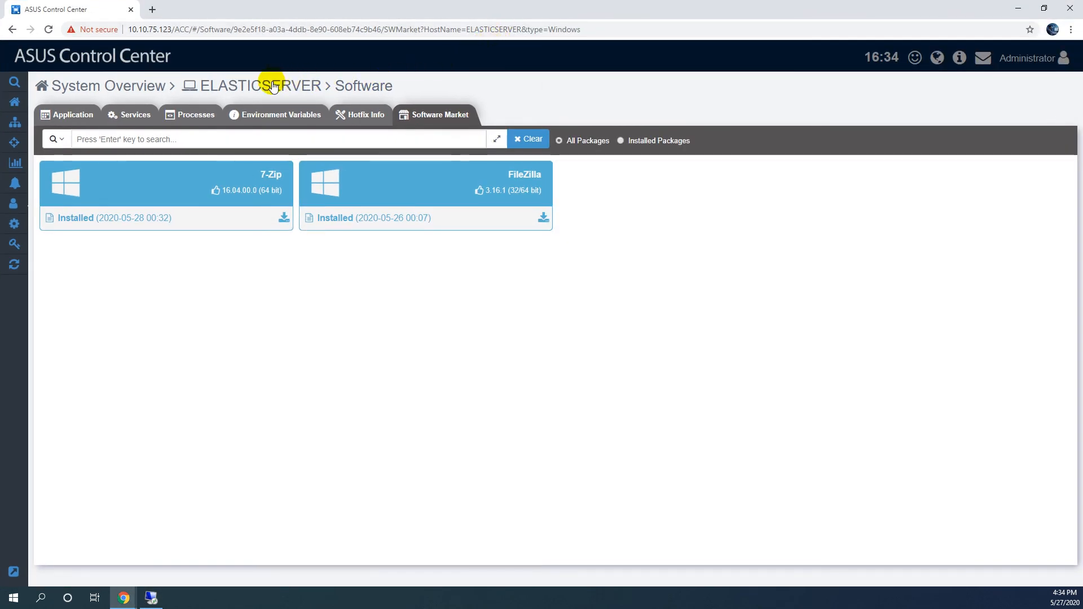
click(273, 86)
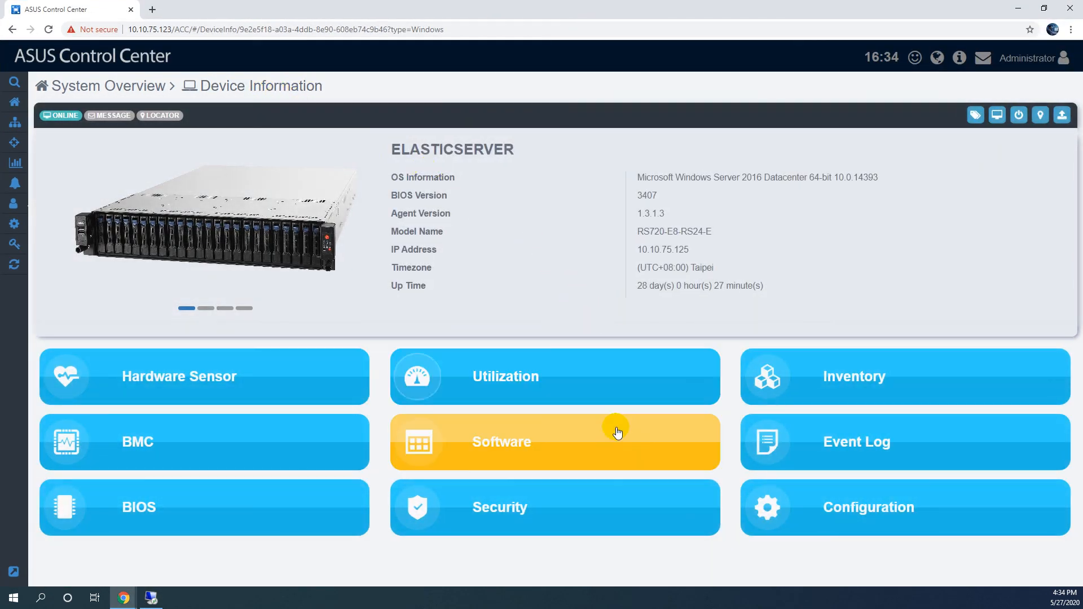